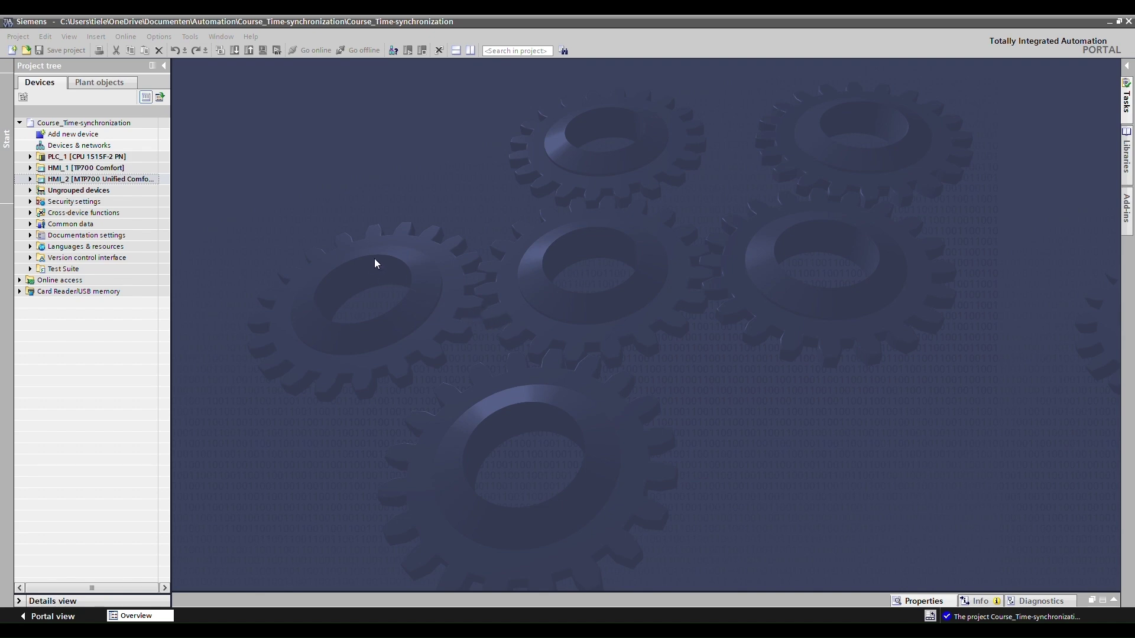
# - Open Devices & networks from the project tree to view PLC_1, HMI_1 and HMI_2
pyautogui.doubleClick(66, 147)
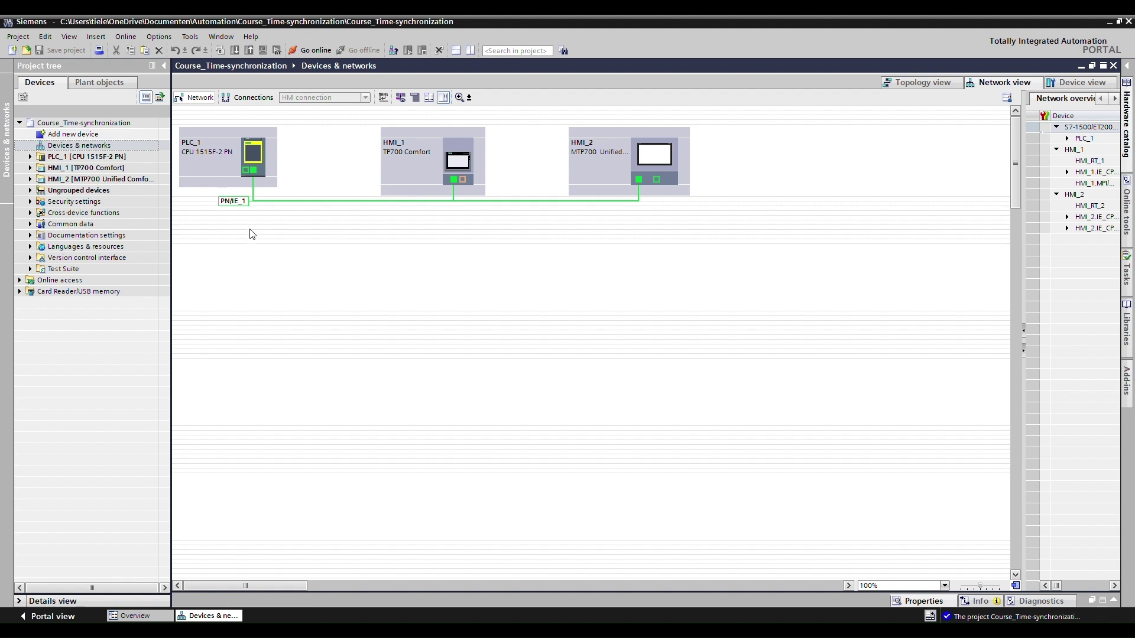
# - Inspect the PN/IE_1 subnet linking PLC_1, HMI_1 and HMI_2 in the network view
pyautogui.moveTo(363, 202)
# - Set PLC_1's Time of day time zone to (UTC +01:00) Amsterdam, Berlin, Bern, Rome, Stockholm, Vienna
pyautogui.click(30, 157)
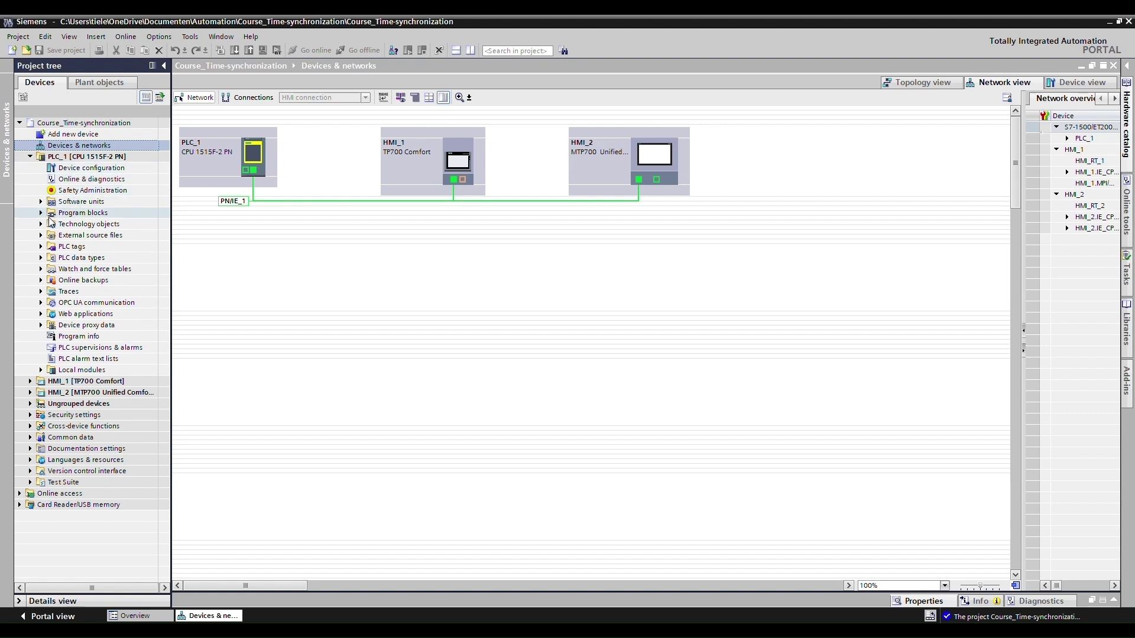
pyautogui.click(84, 170)
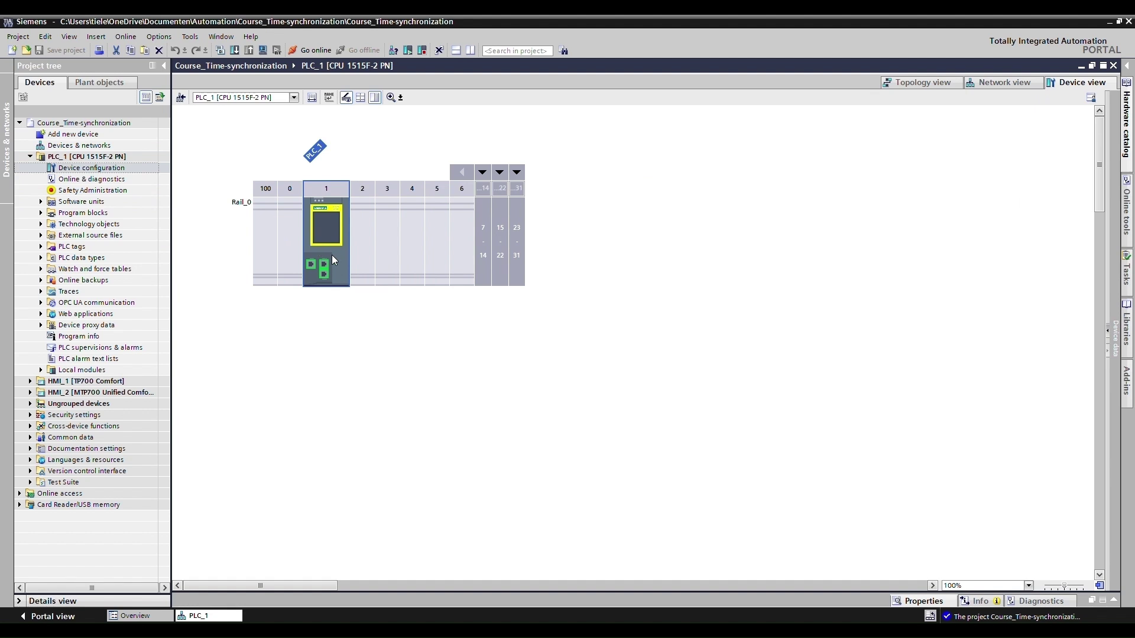
pyautogui.doubleClick(340, 254)
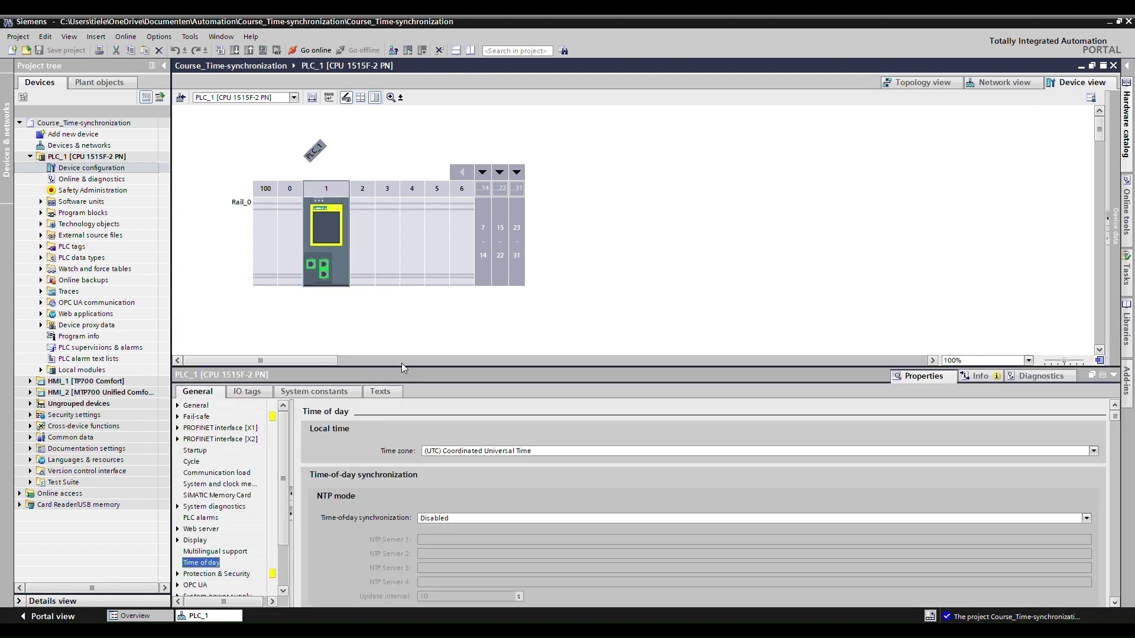
pyautogui.moveTo(402, 365); pyautogui.dragTo(402, 330)
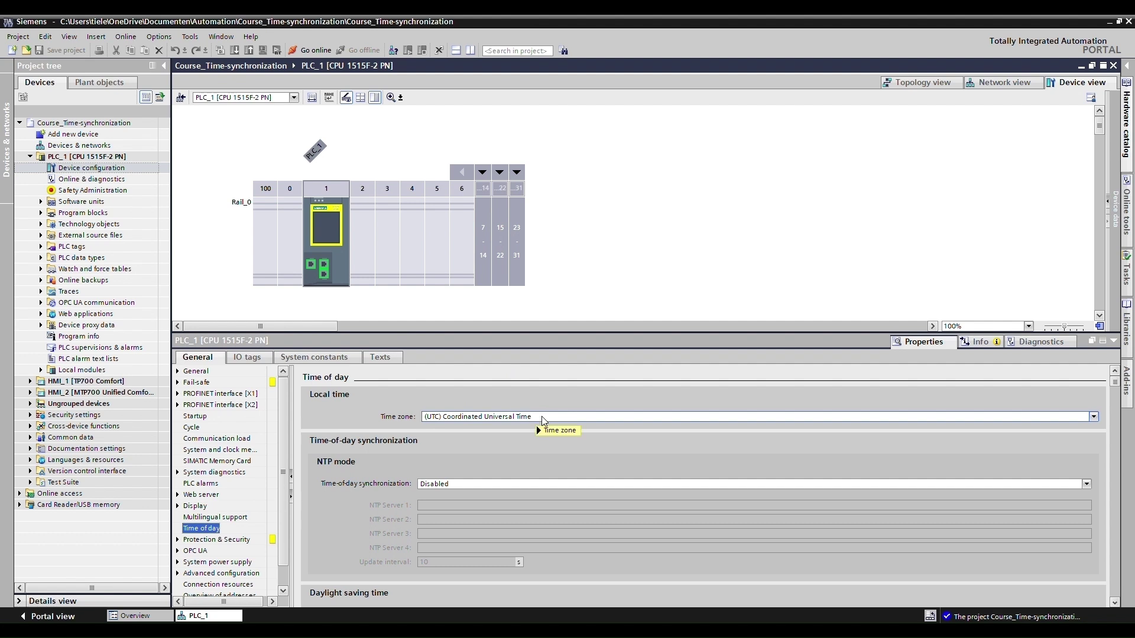
pyautogui.moveTo(537, 426)
pyautogui.click(549, 417)
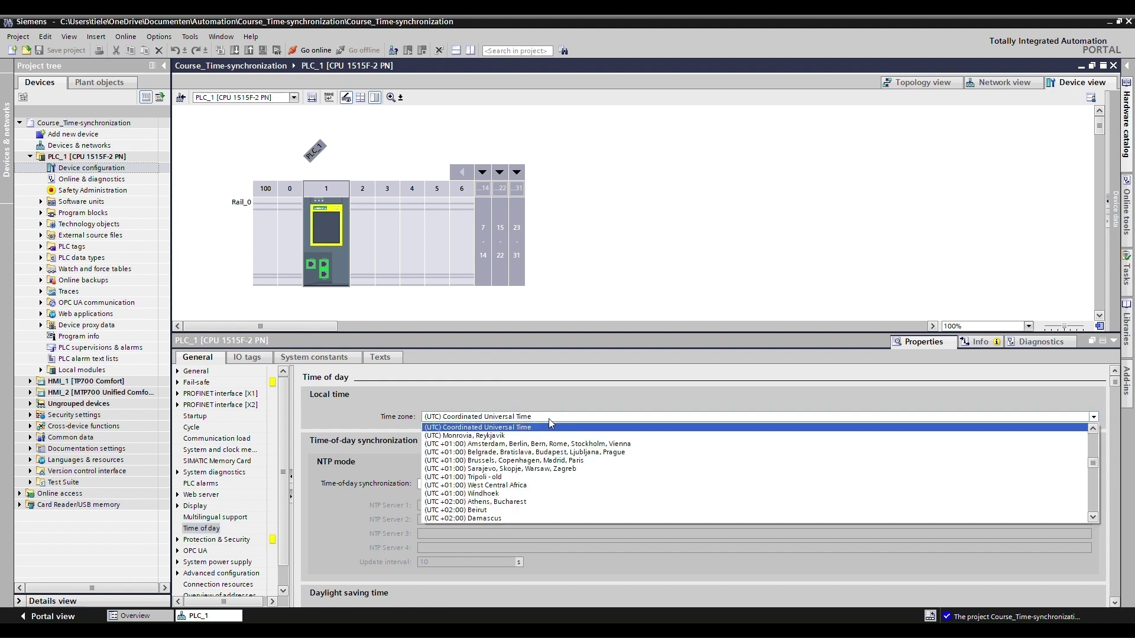
pyautogui.click(618, 444)
pyautogui.click(619, 444)
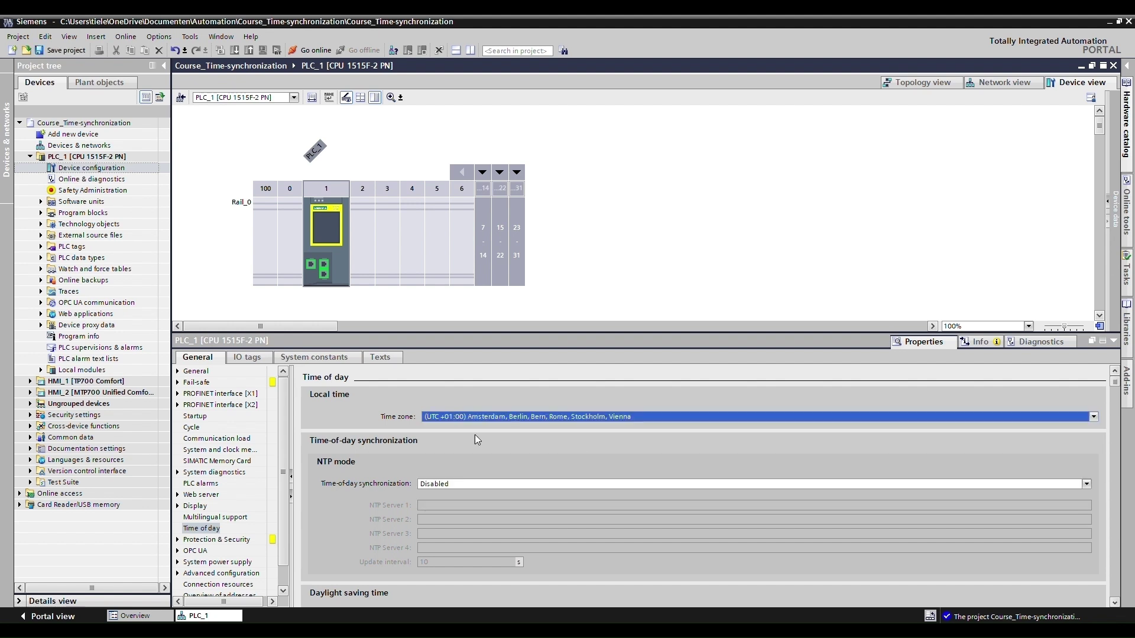
pyautogui.scroll(-2, 447, 435)
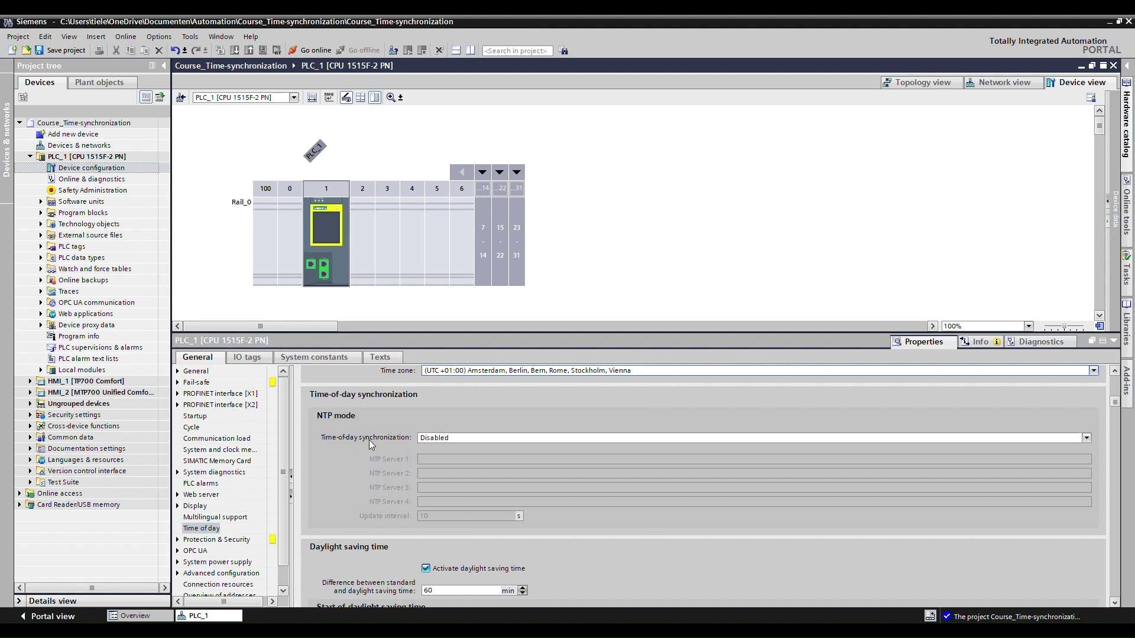
pyautogui.scroll(-3, 346, 441)
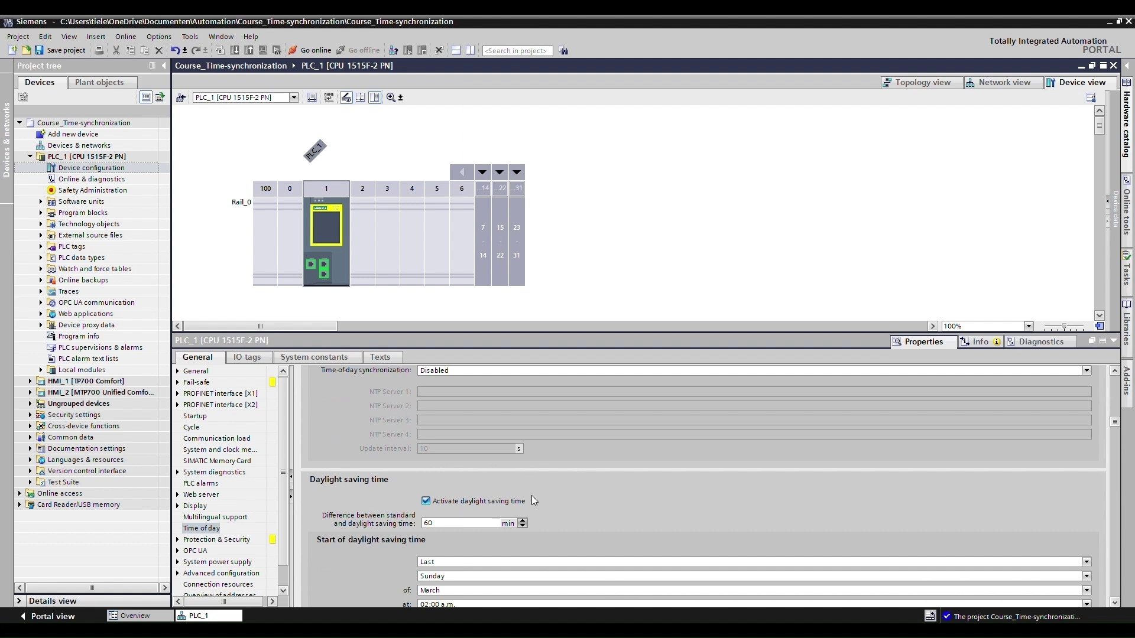
pyautogui.scroll(-2, 572, 496)
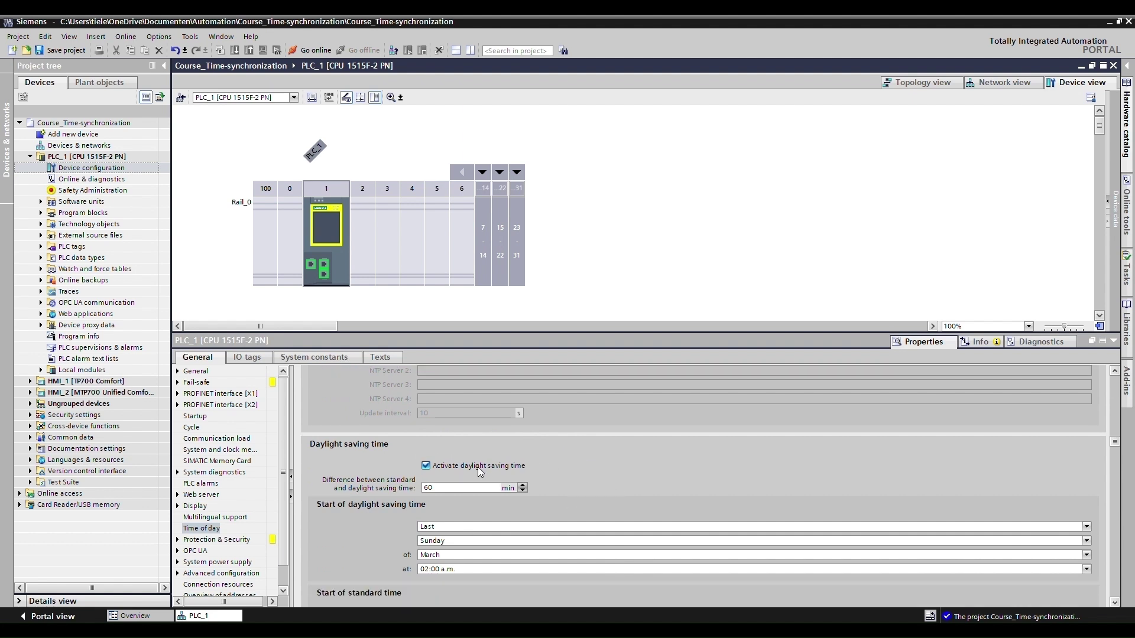
pyautogui.scroll(2, 539, 471)
pyautogui.scroll(-4, 560, 481)
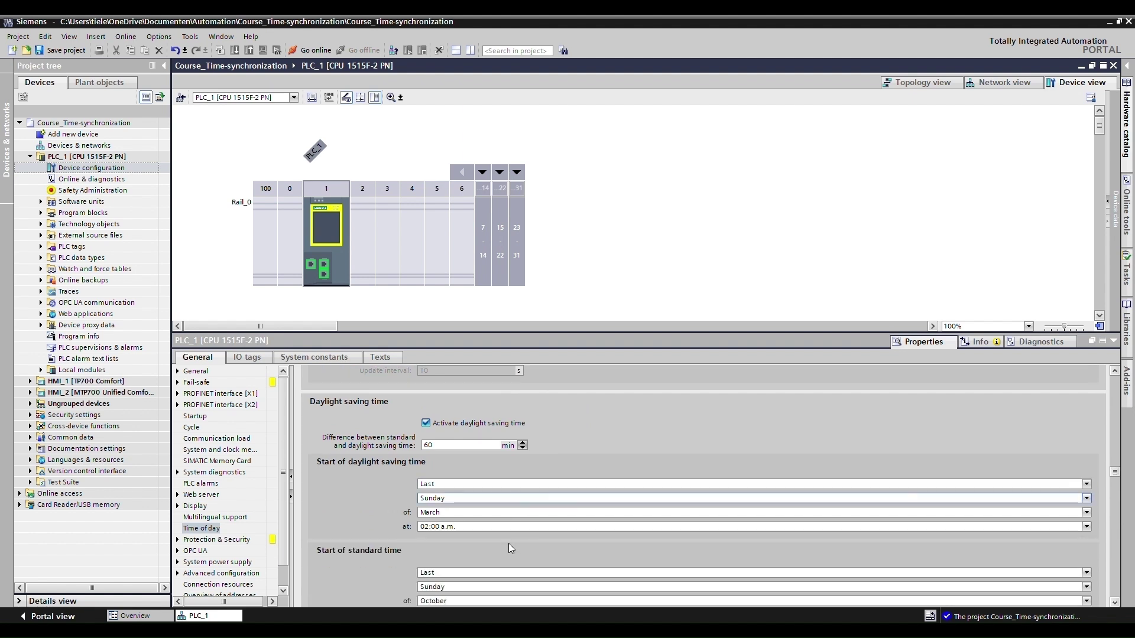
pyautogui.scroll(-3, 509, 532)
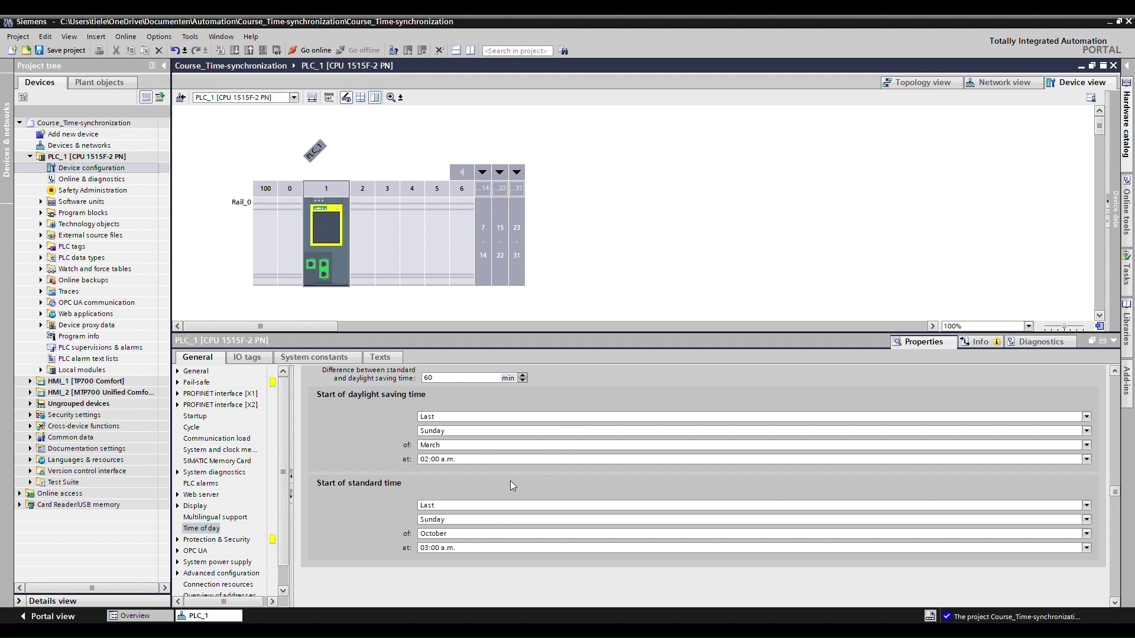
pyautogui.scroll(10, 518, 481)
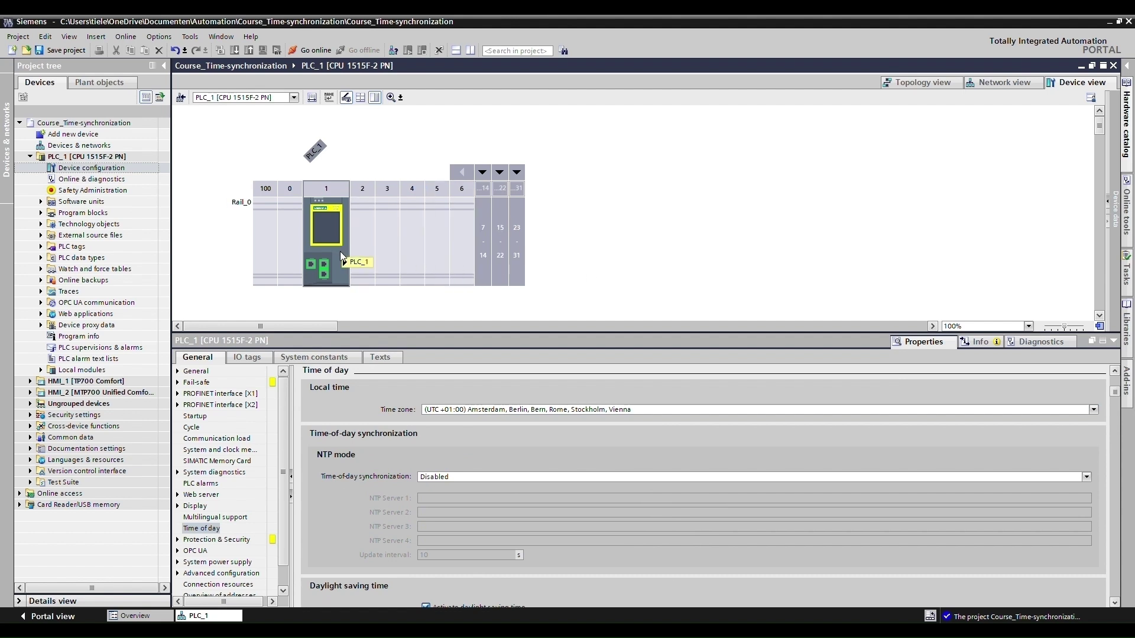
# - In the network view, draw HMI connections from PLC_1's PROFINET port to HMI_1 and HMI_2
pyautogui.moveTo(342, 259)
pyautogui.click(1013, 83)
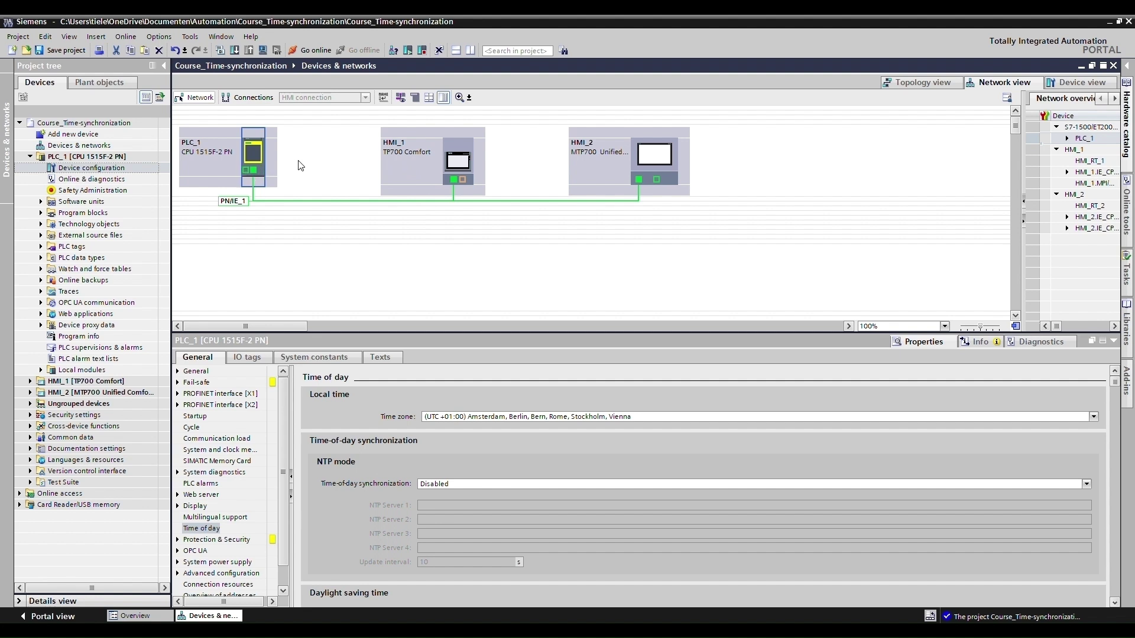
pyautogui.click(251, 97)
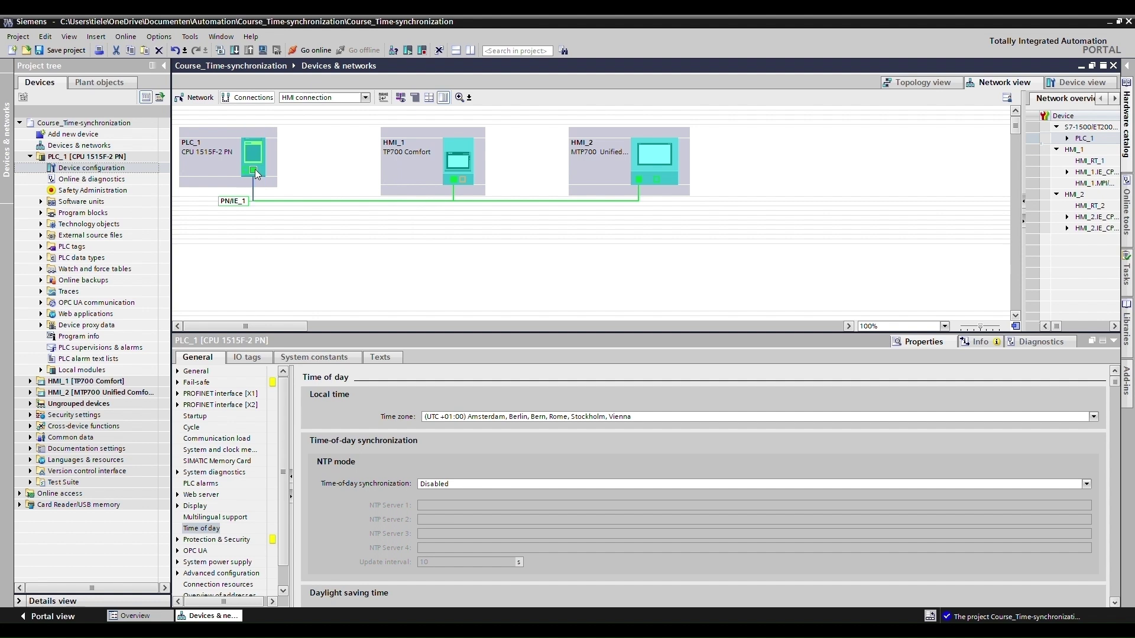
pyautogui.moveTo(254, 170); pyautogui.dragTo(473, 175)
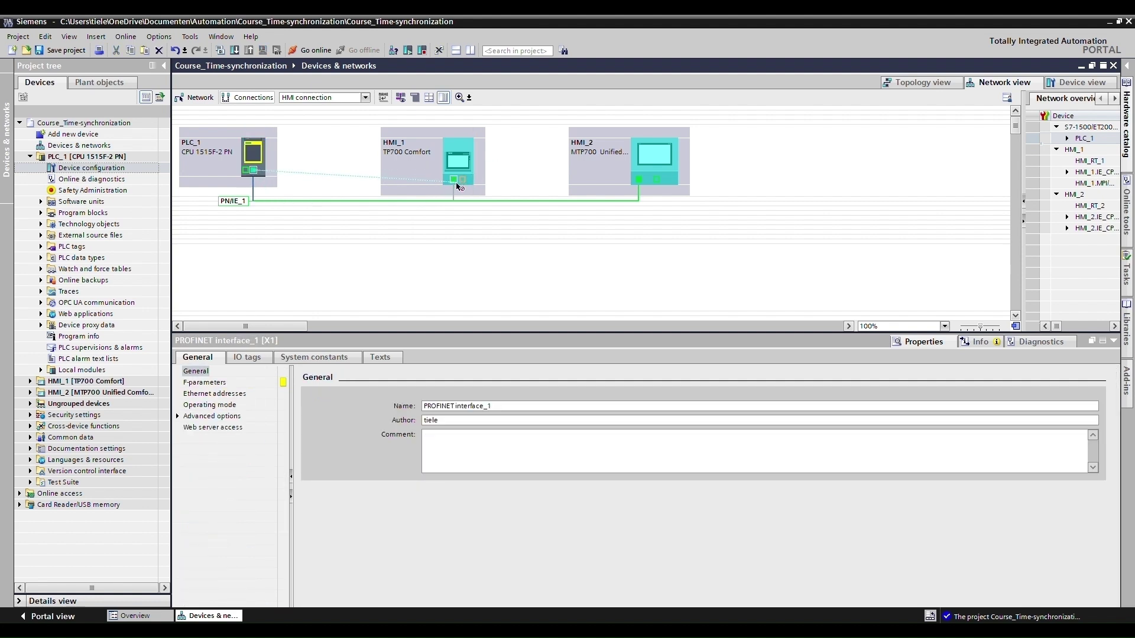
pyautogui.moveTo(458, 186); pyautogui.dragTo(459, 159)
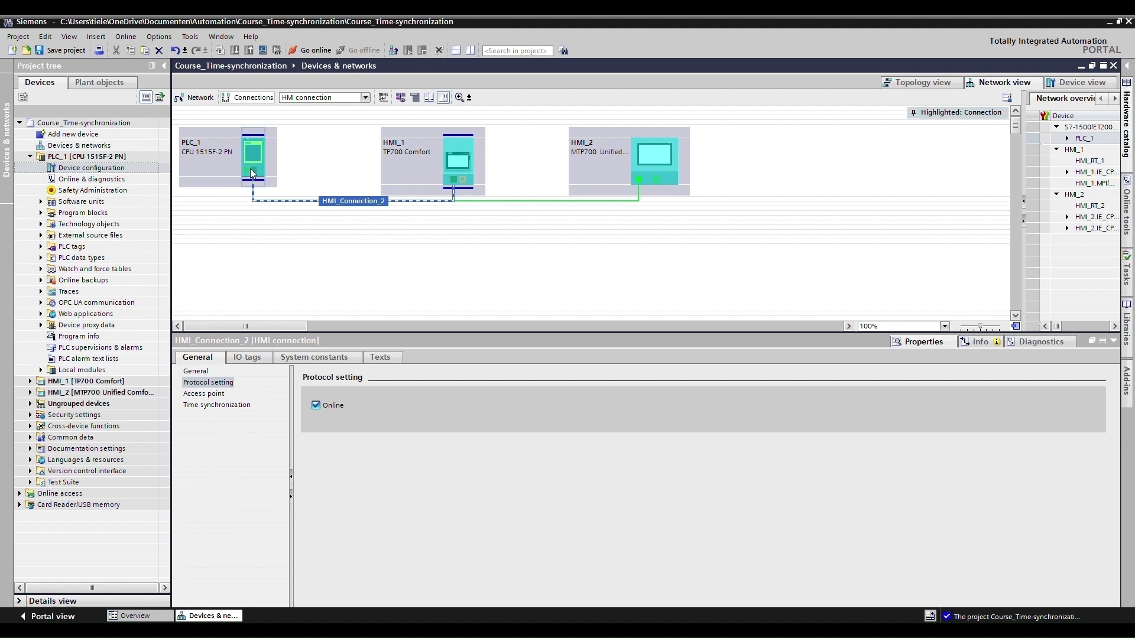
pyautogui.moveTo(252, 170); pyautogui.dragTo(640, 179)
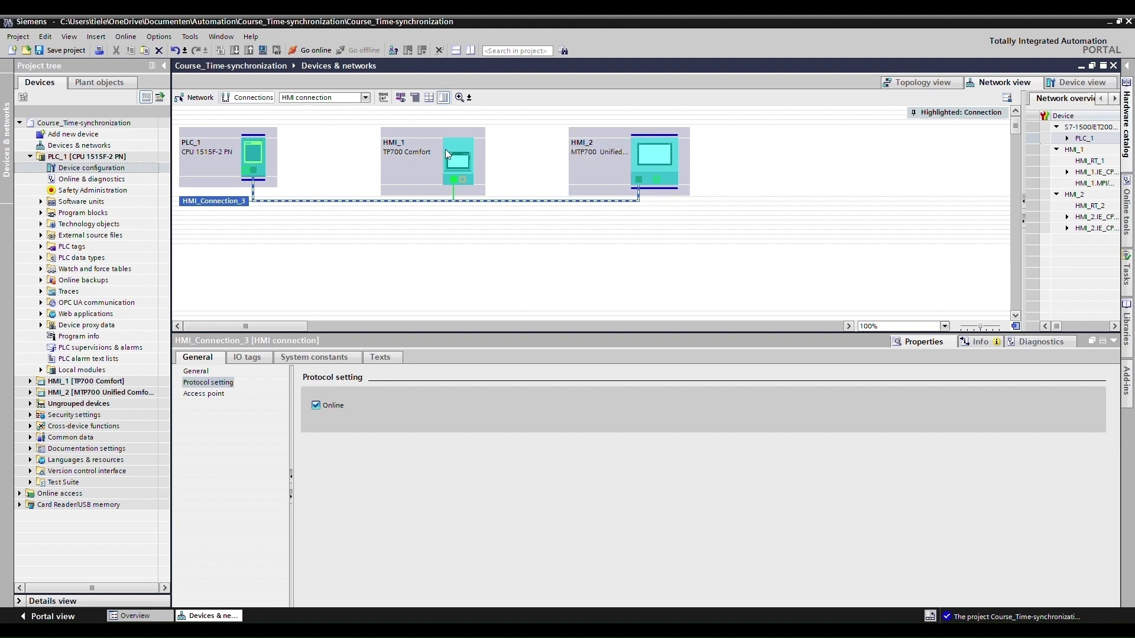
# - Open HMI_1's Connections editor and enlarge the table listing HMI_Connection_2 to PLC_1
pyautogui.click(30, 382)
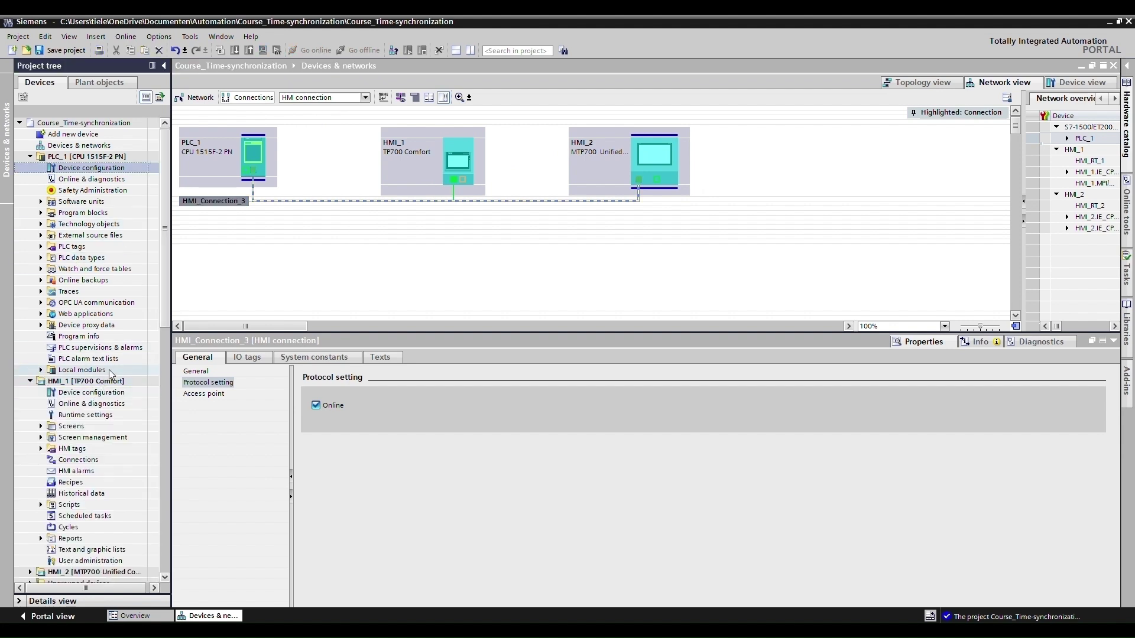
pyautogui.scroll(-2, 111, 388)
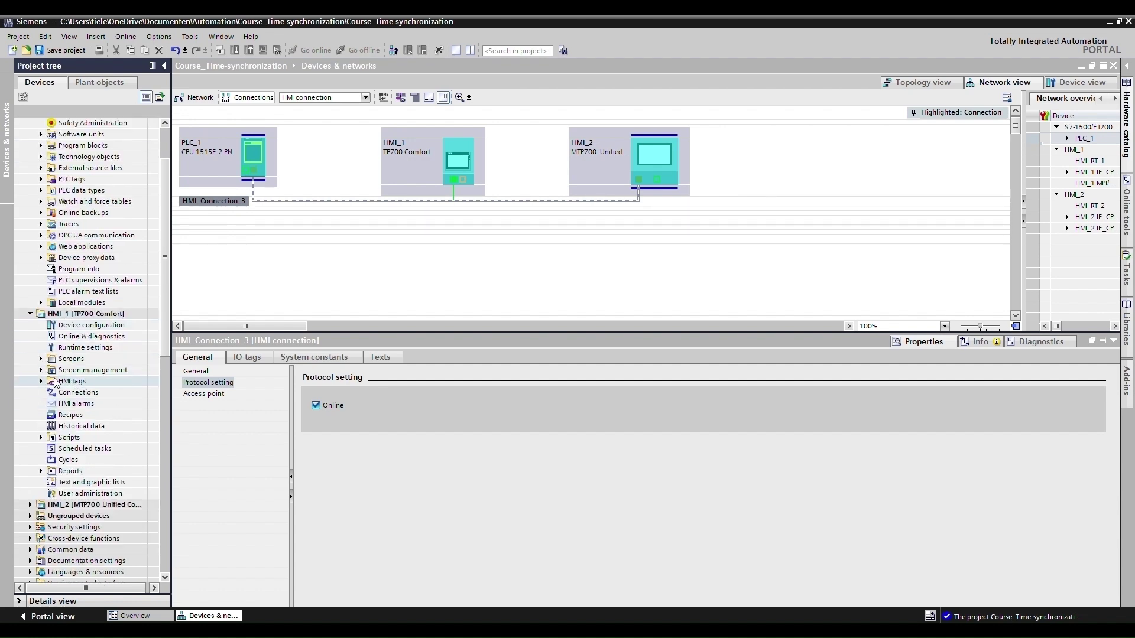
pyautogui.click(81, 392)
pyautogui.doubleClick(81, 393)
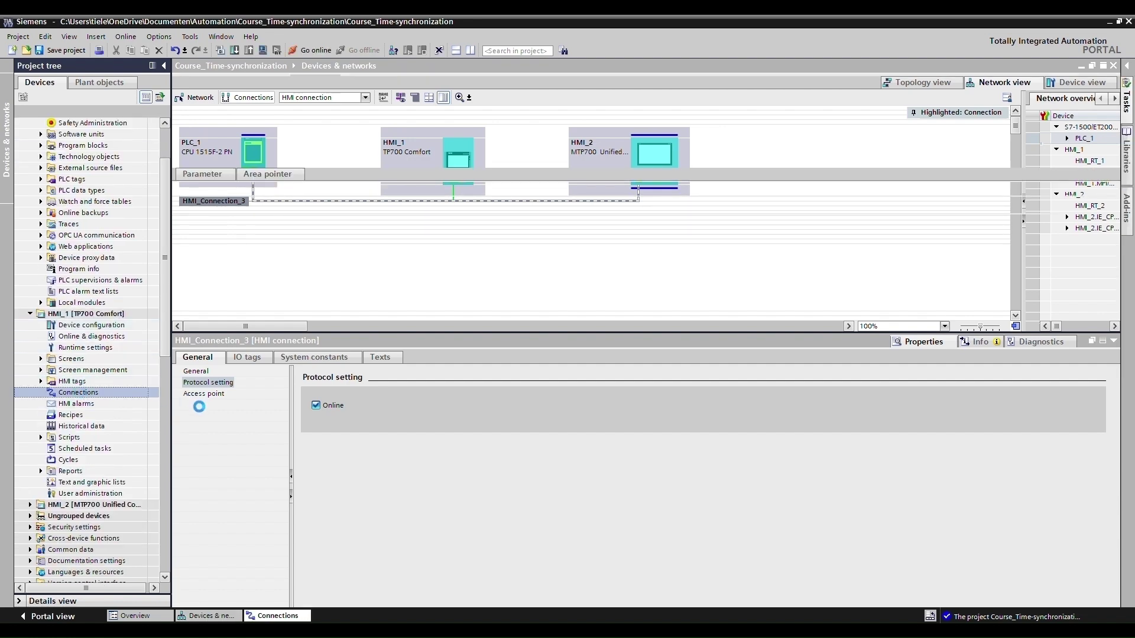
pyautogui.click(1114, 341)
pyautogui.moveTo(428, 196); pyautogui.dragTo(437, 308)
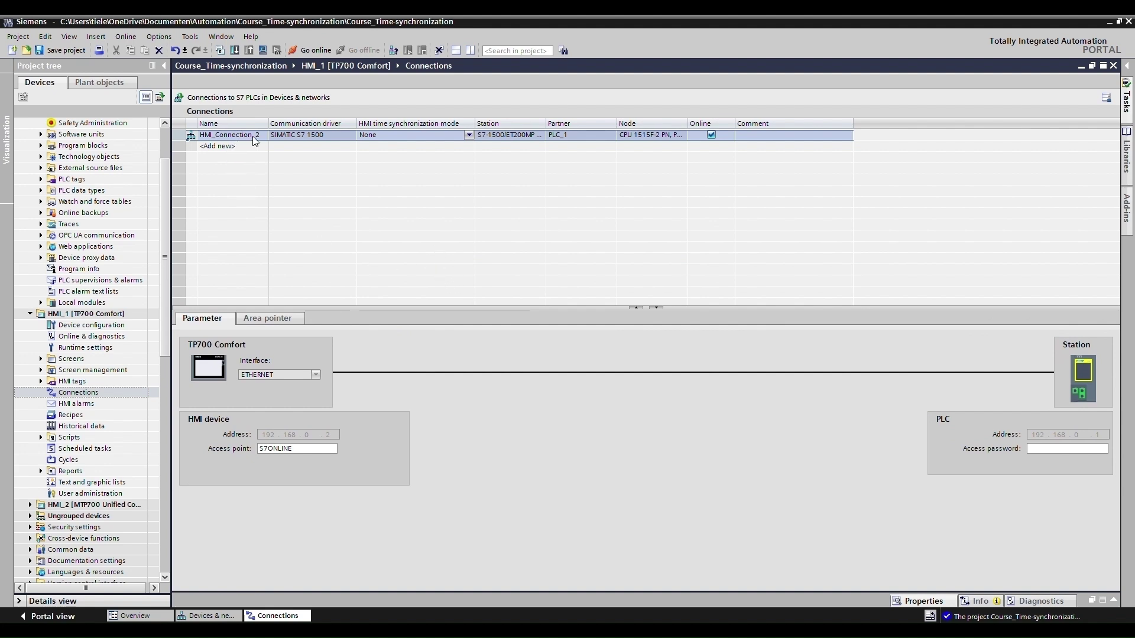
# - Change HMI_Connection_2's HMI time synchronization mode from None to Slave
pyautogui.click(403, 136)
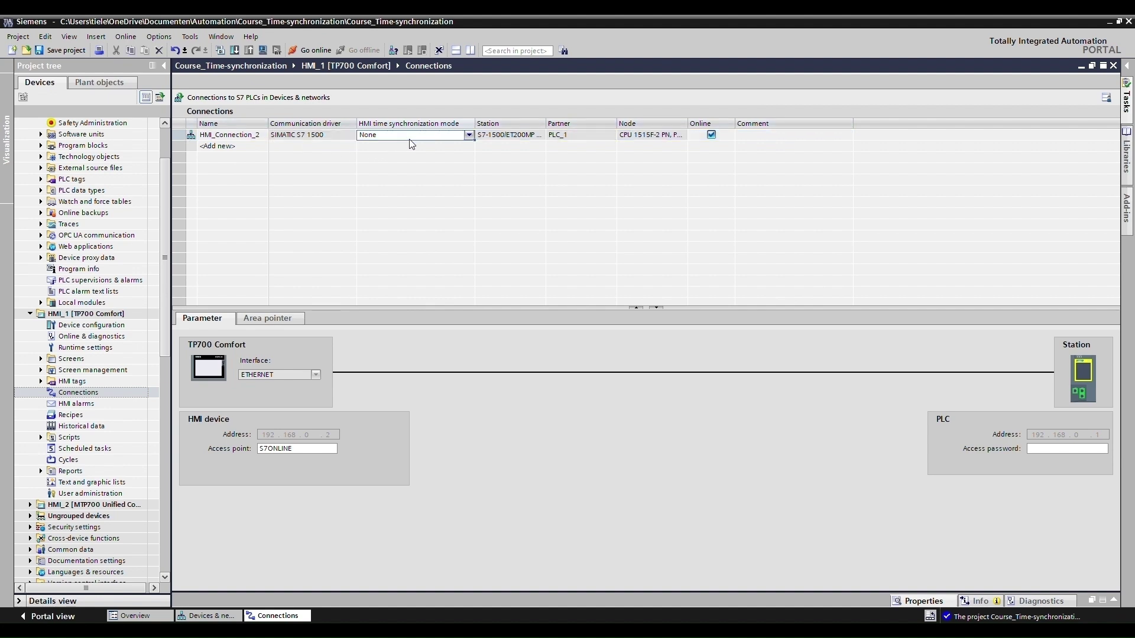
pyautogui.click(468, 136)
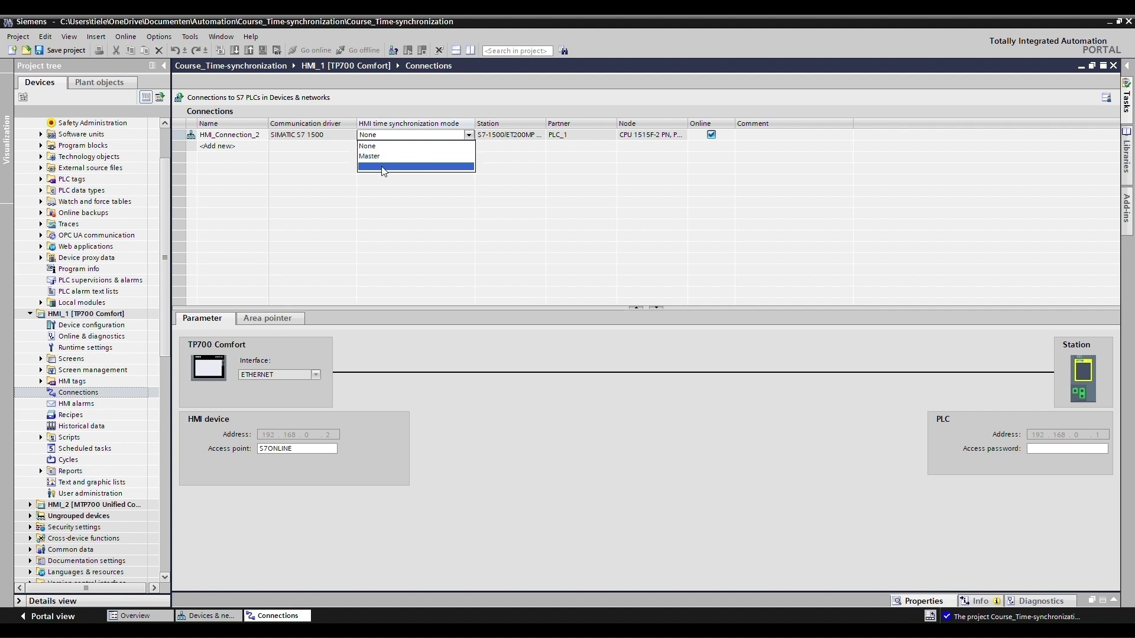
pyautogui.click(384, 168)
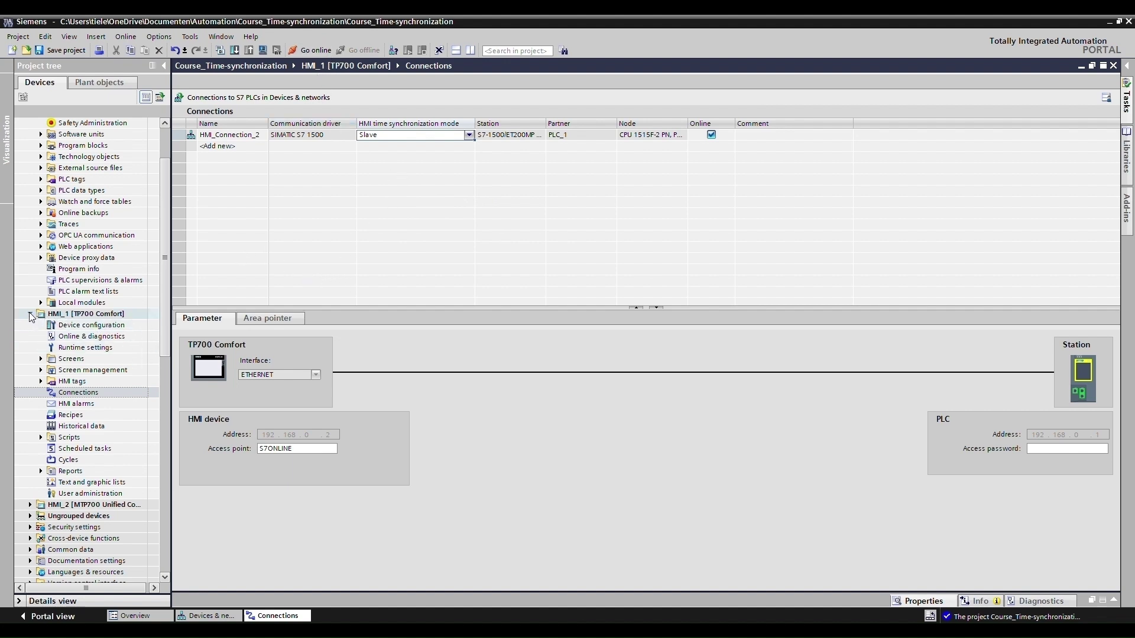
pyautogui.click(41, 359)
# - Add Screen_2 to HMI_1 and place the Toolbox Clock element on its right side
pyautogui.doubleClick(83, 370)
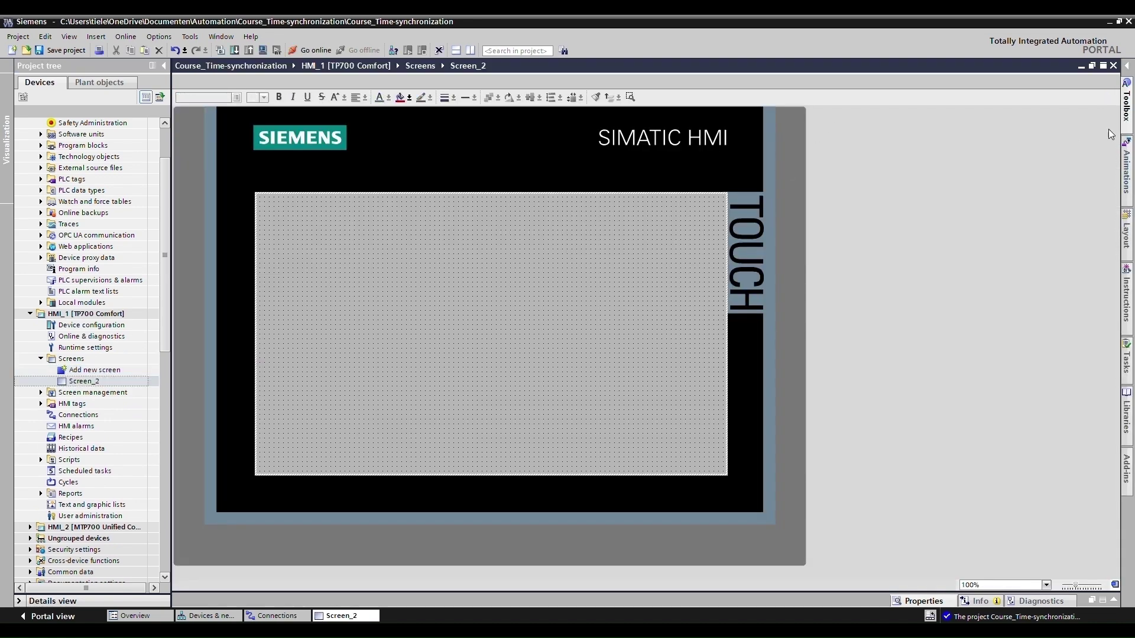
pyautogui.click(1126, 104)
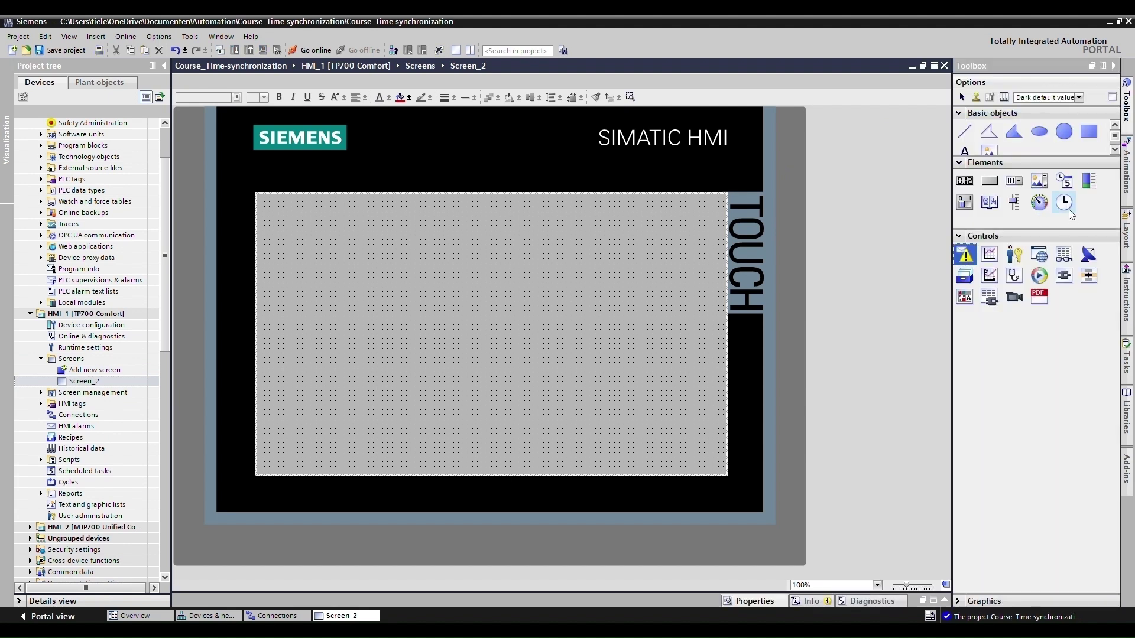
pyautogui.click(649, 307)
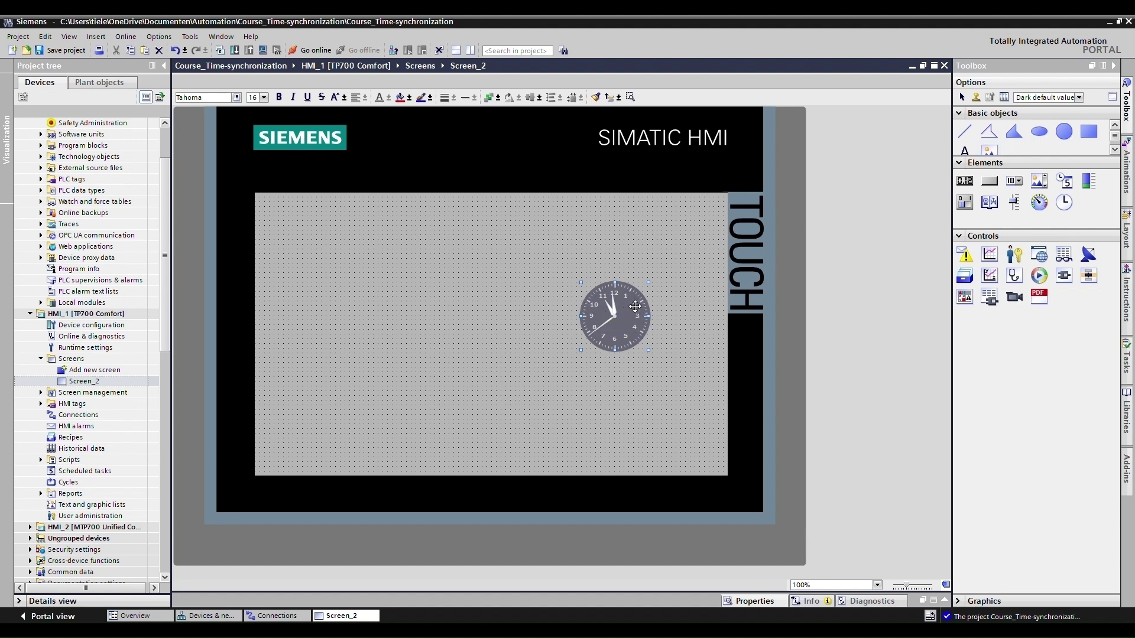
pyautogui.click(80, 313)
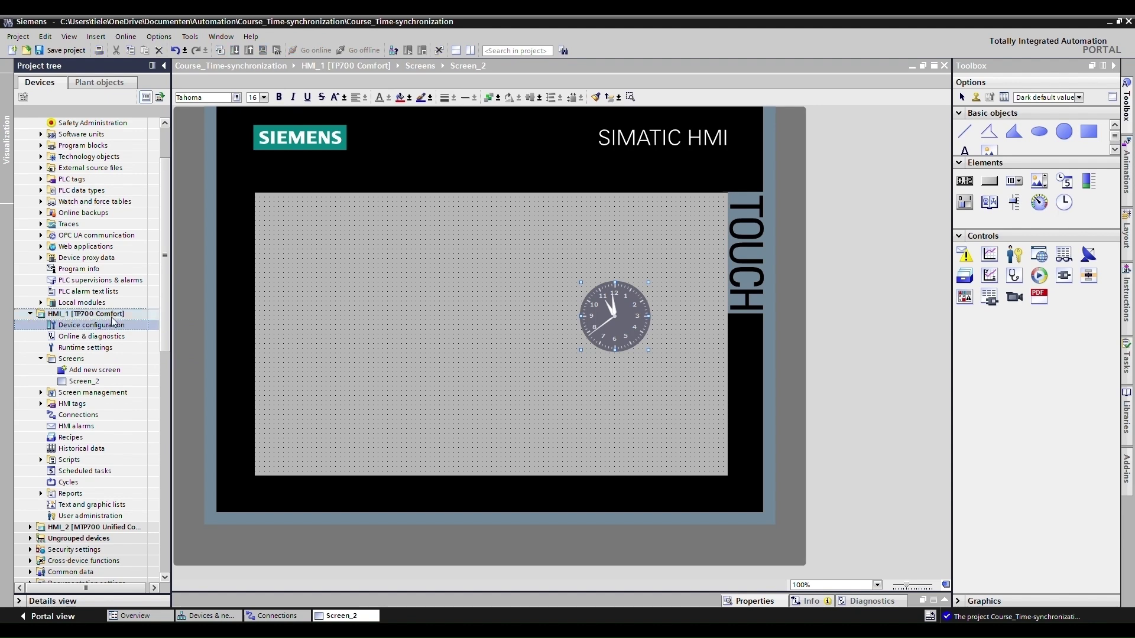
# - Compile HMI_1, then delete Time_DB_Local_time and Time_DB_System_time from the default tag table
pyautogui.hotkey('ctrl', 'b')
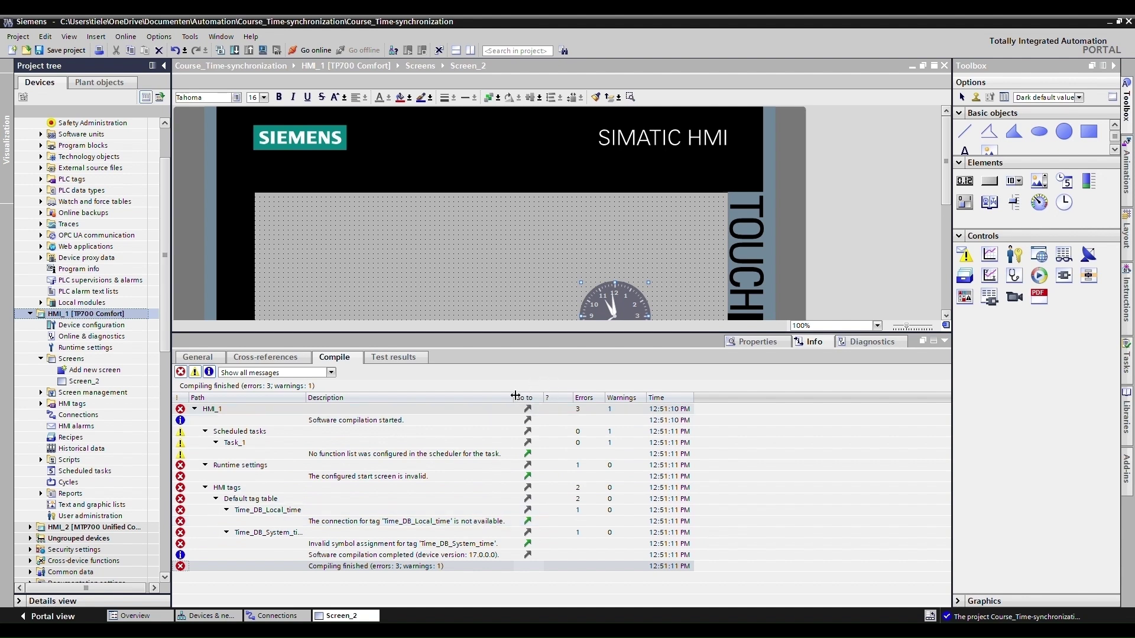
pyautogui.doubleClick(514, 398)
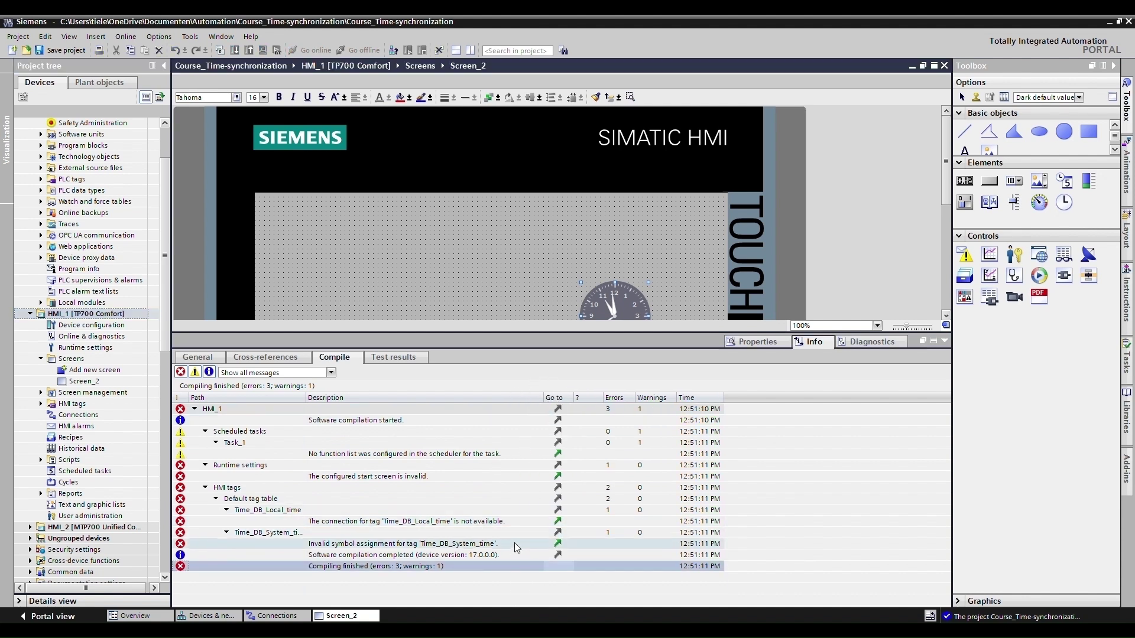
pyautogui.click(557, 521)
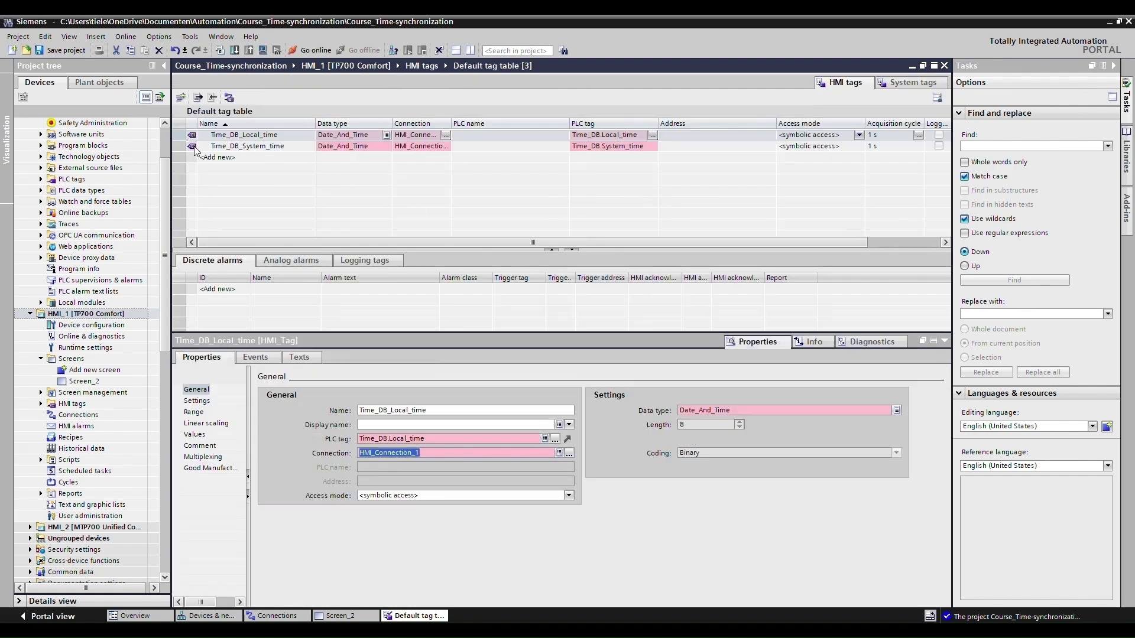
pyautogui.moveTo(175, 146); pyautogui.dragTo(175, 135)
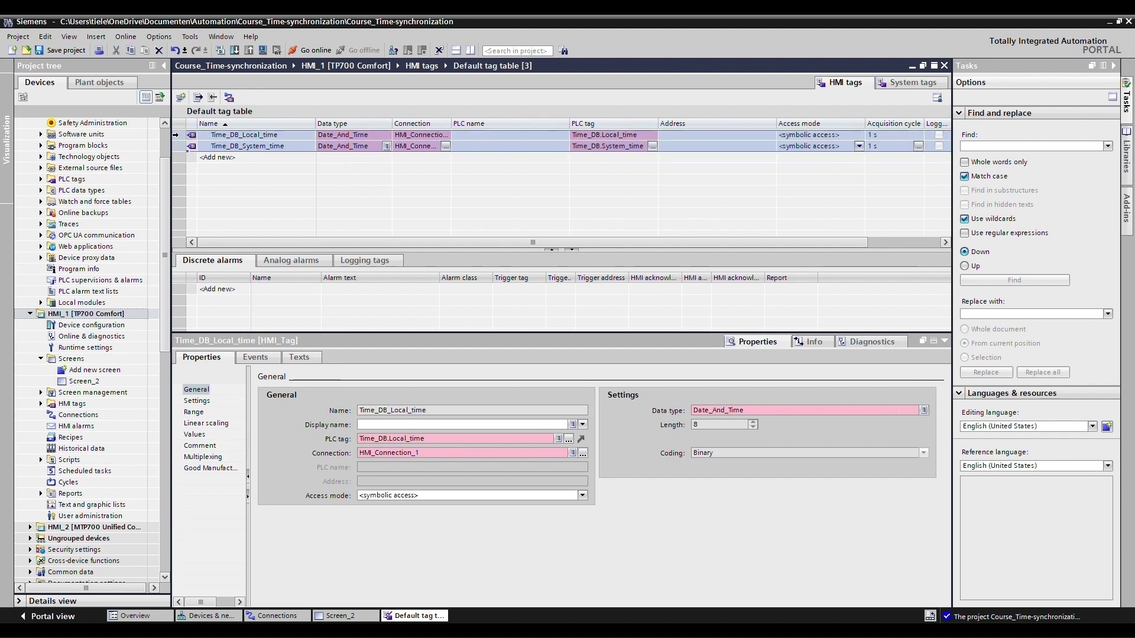
pyautogui.press('Delete')
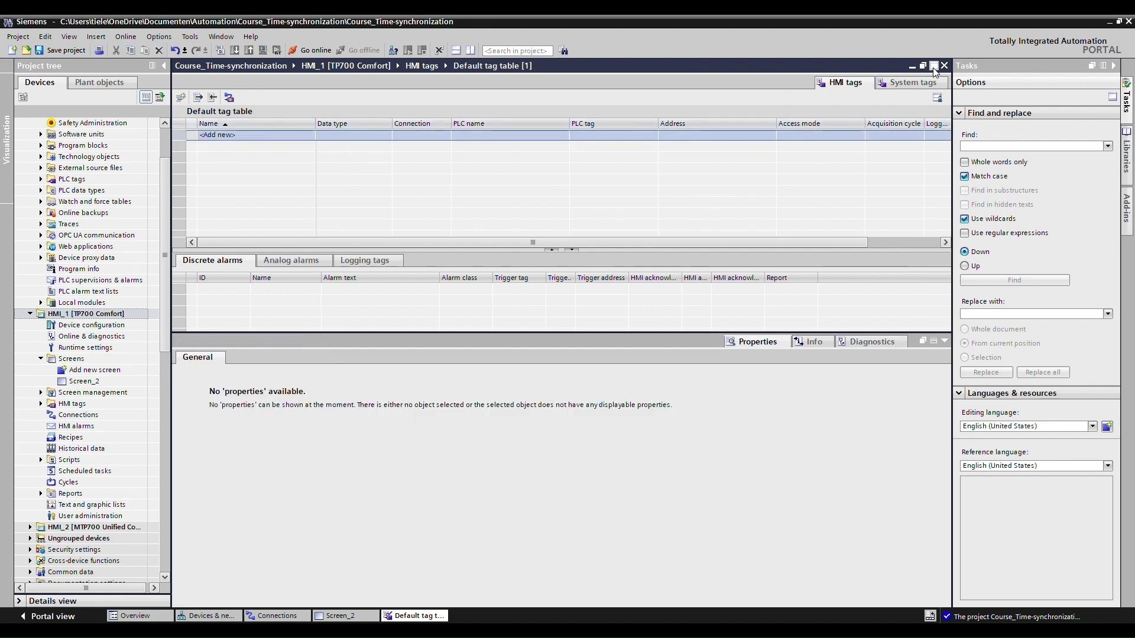
pyautogui.click(945, 67)
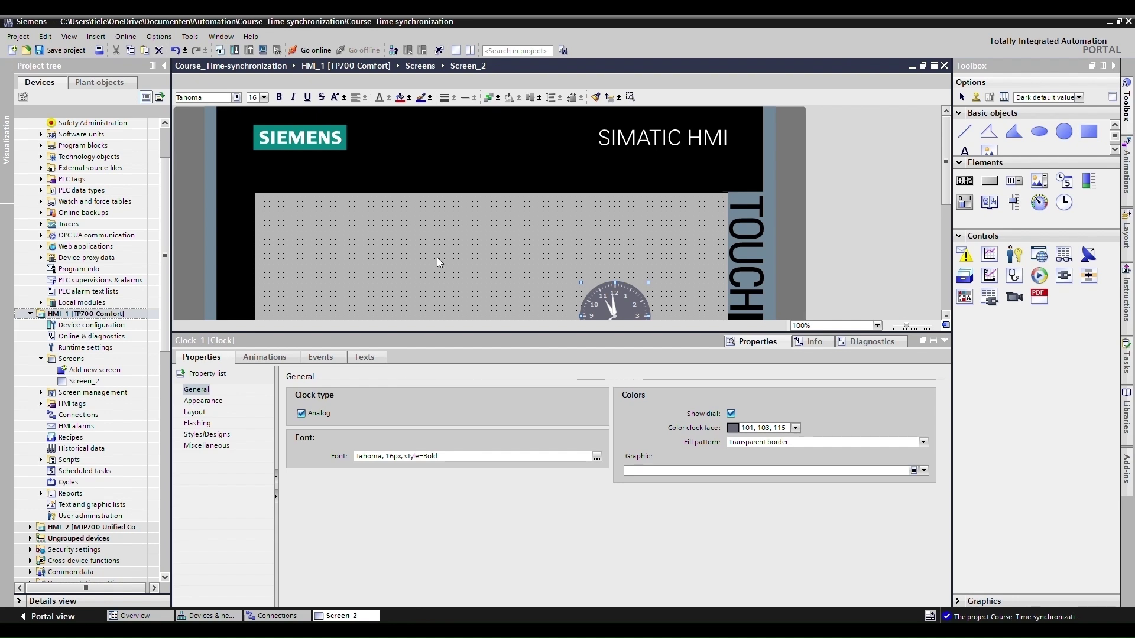
# - Recompile HMI_1 and choose Screen_2 as the start screen in Runtime settings
pyautogui.click(441, 265)
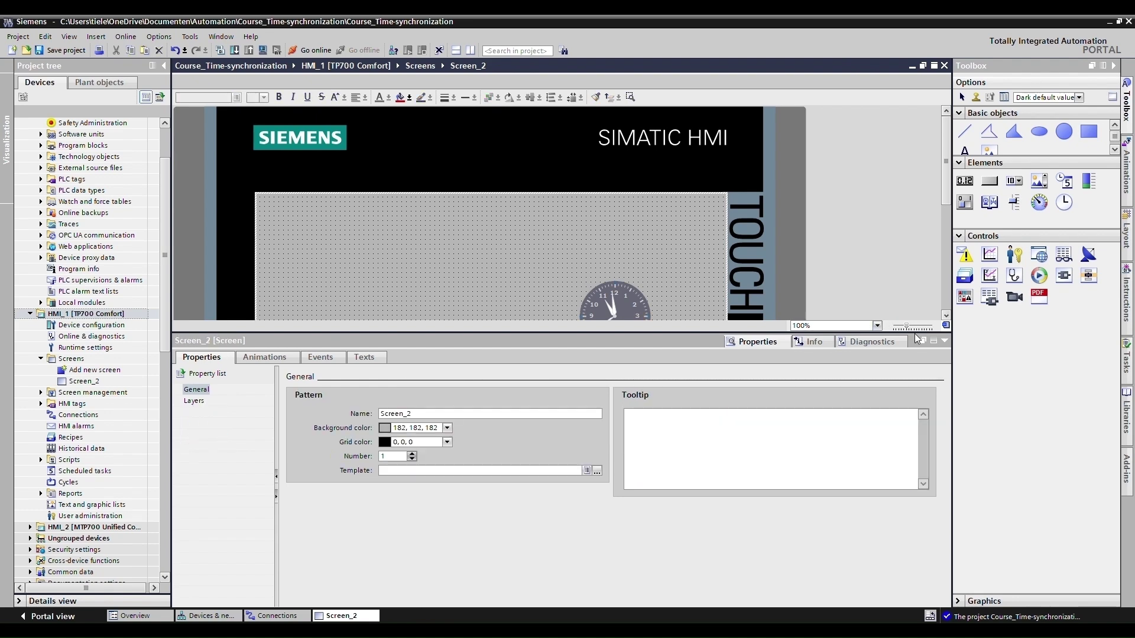
pyautogui.click(945, 341)
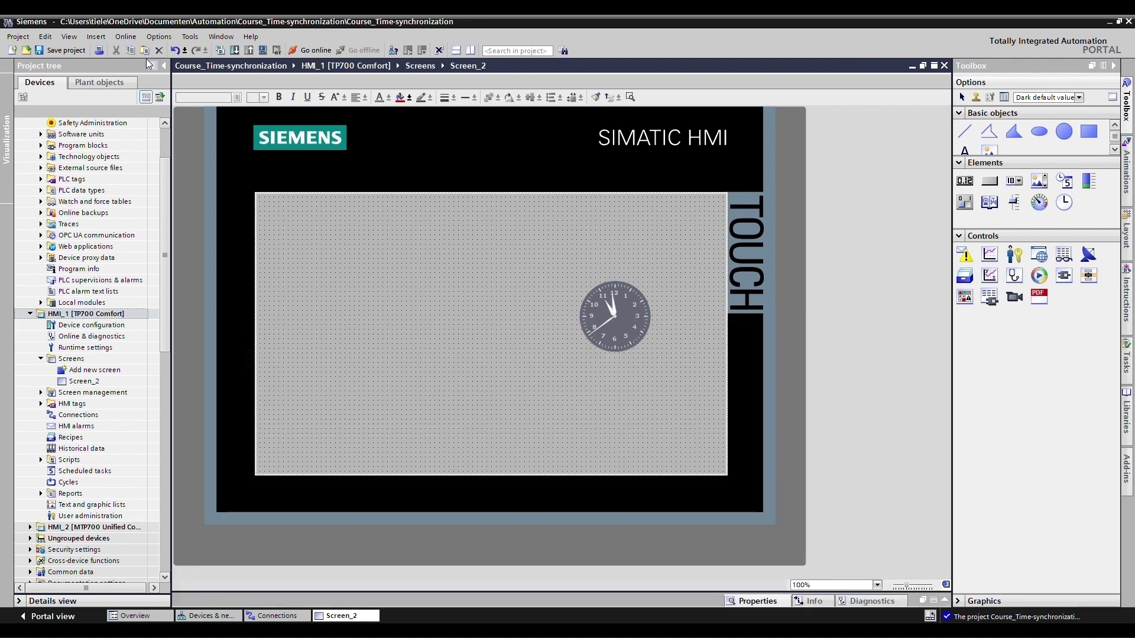
pyautogui.click(218, 51)
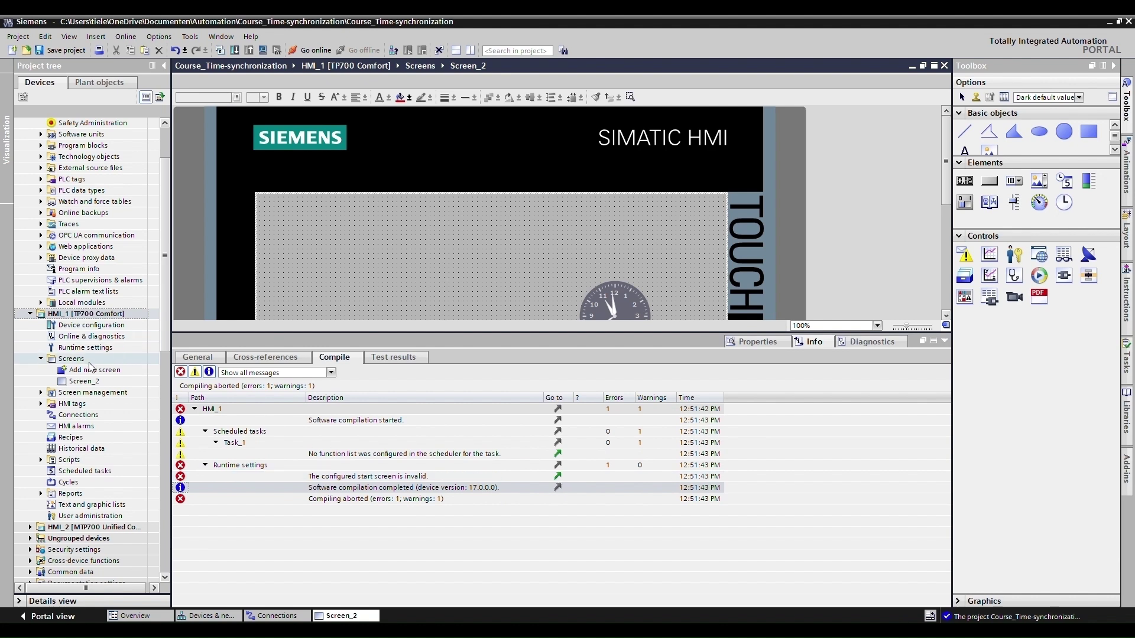
pyautogui.click(557, 475)
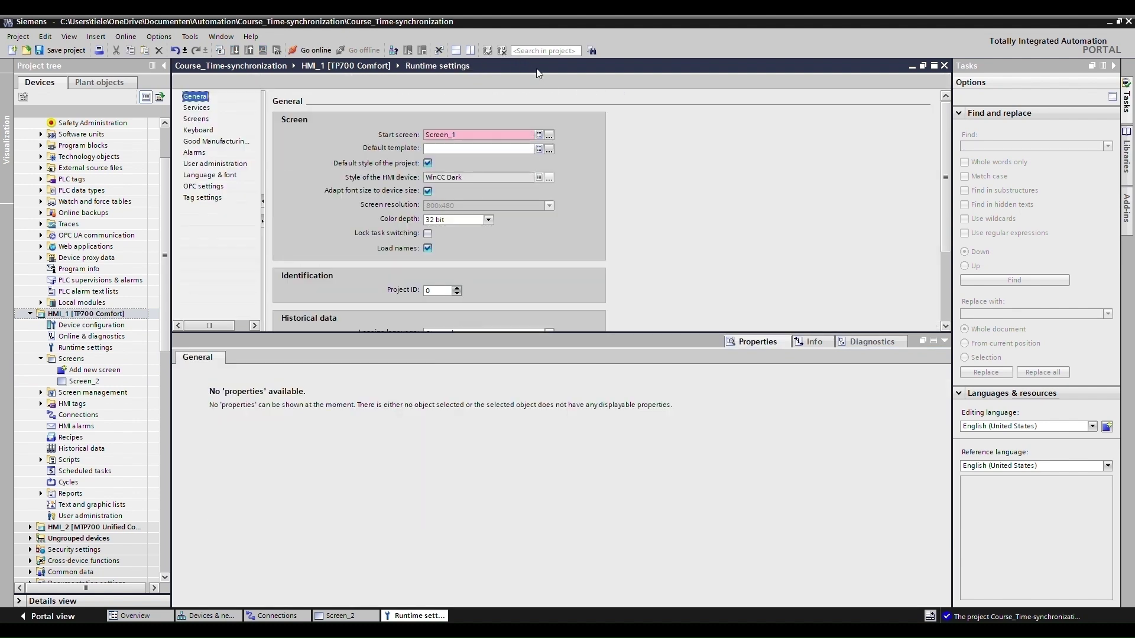
pyautogui.click(550, 135)
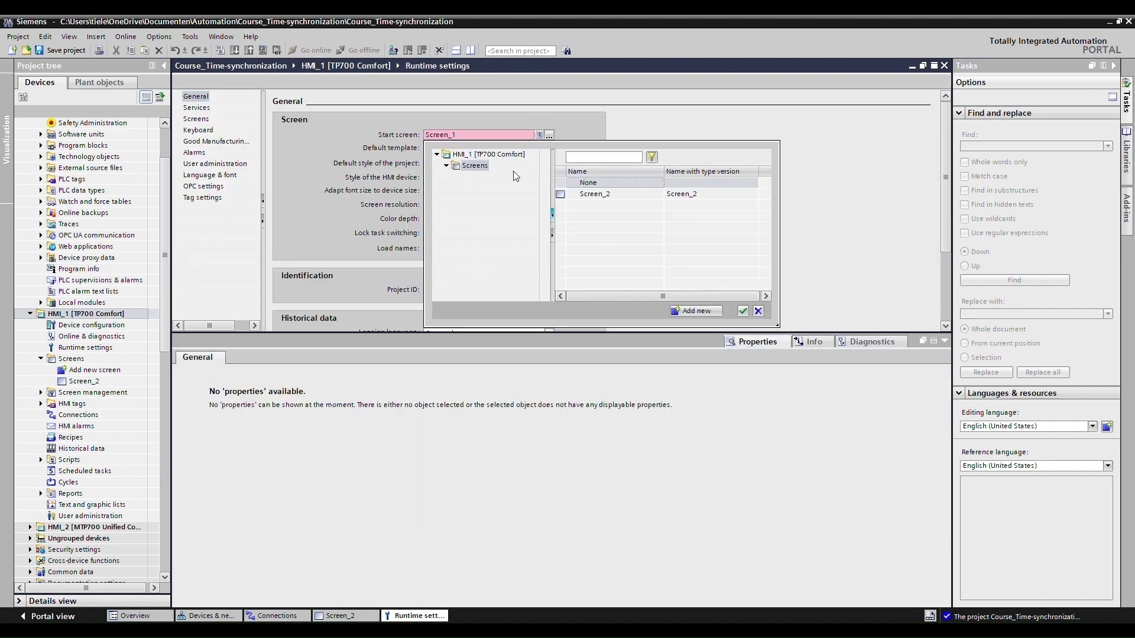
pyautogui.doubleClick(594, 194)
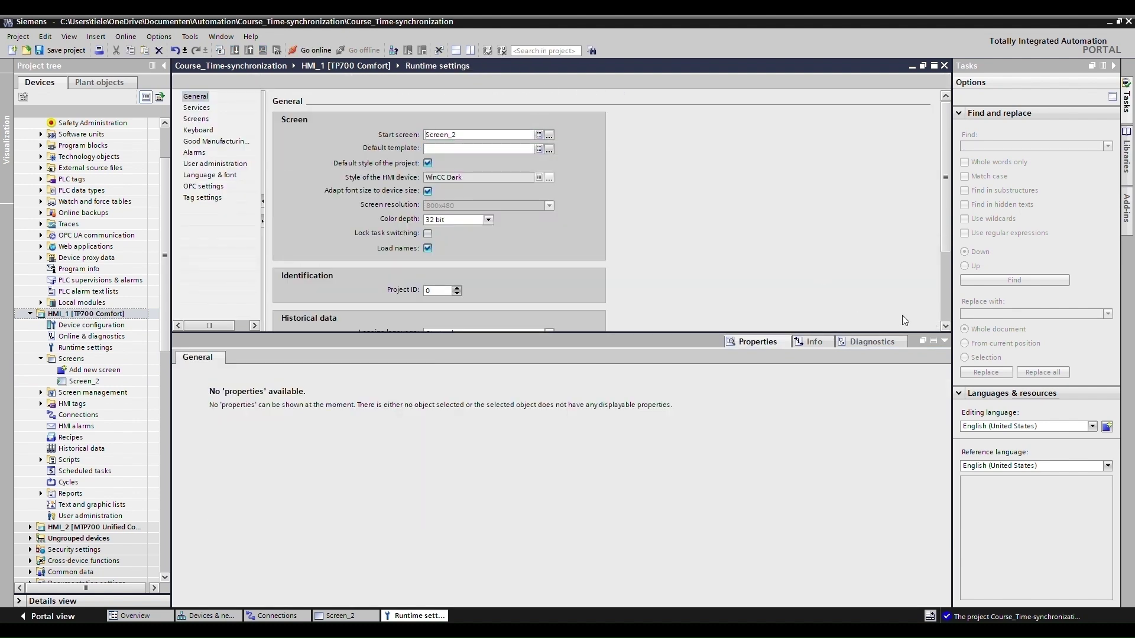
pyautogui.click(944, 341)
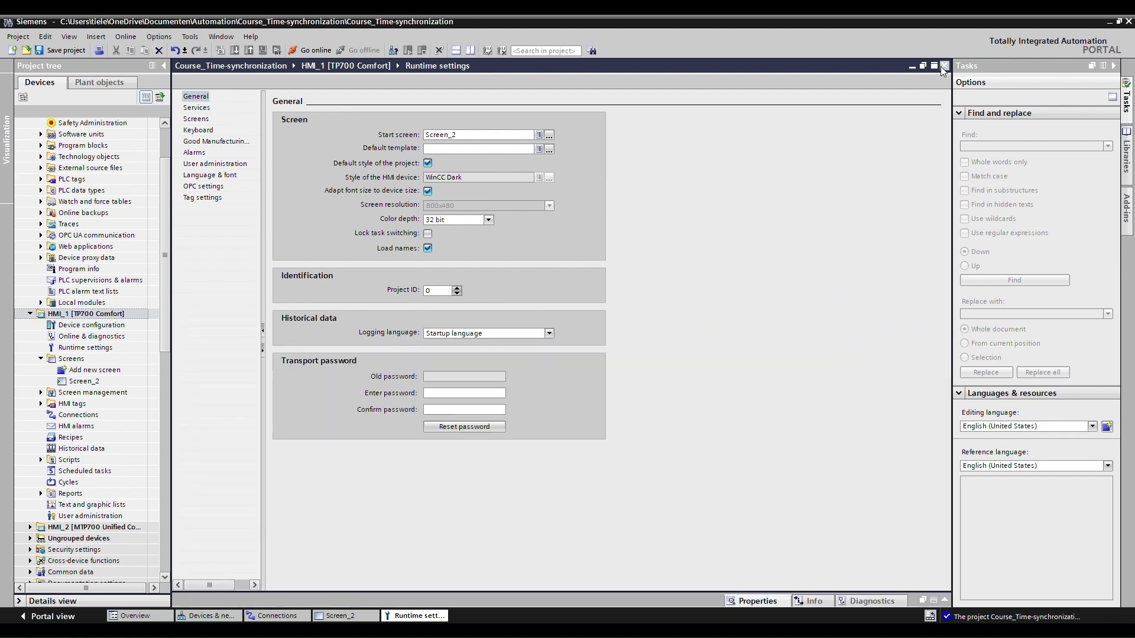
pyautogui.click(944, 65)
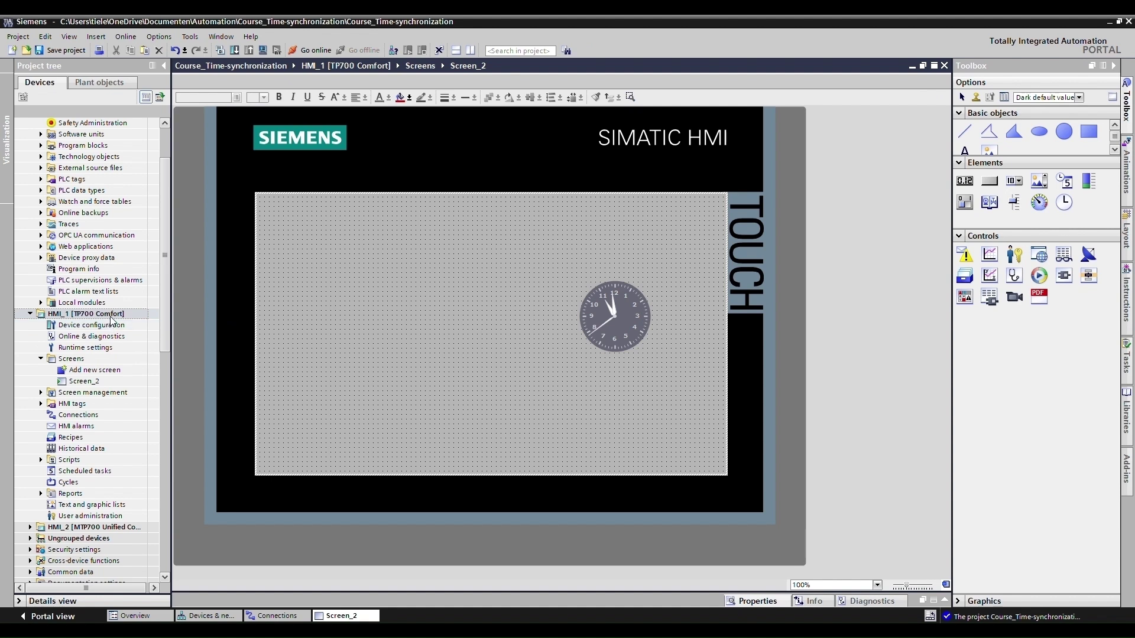
# - Recompile HMI_1 with 0 errors, run the runtime simulation to watch the clock, then set it aside
pyautogui.hotkey('ctrl', 'b')
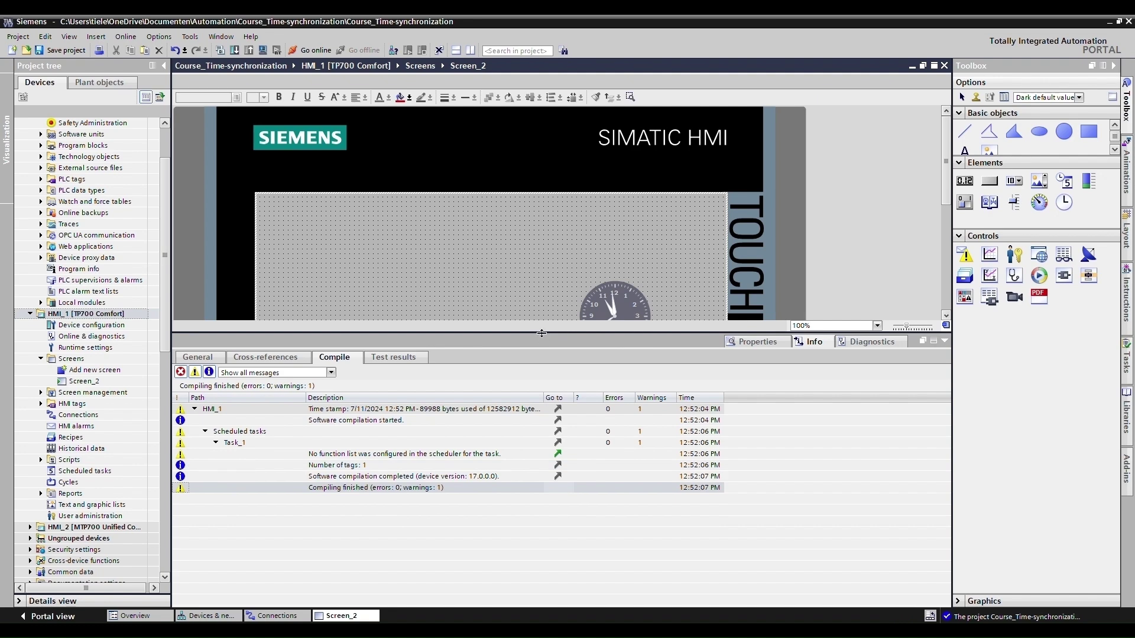
pyautogui.moveTo(541, 332); pyautogui.dragTo(563, 427)
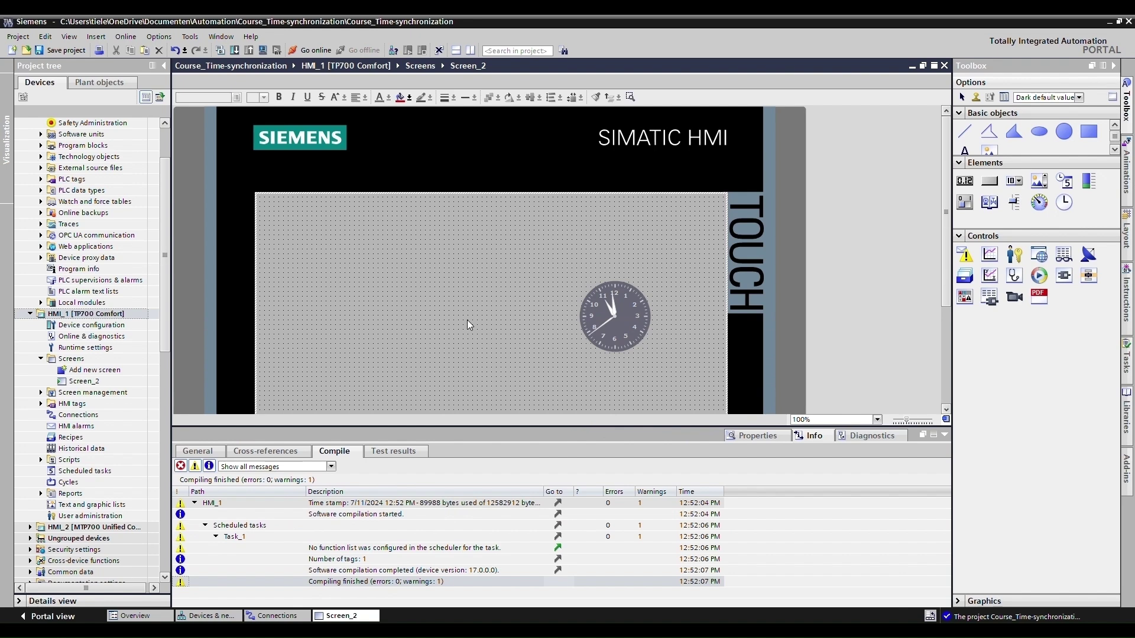
pyautogui.hotkey('ctrl', 'shift', 'x')
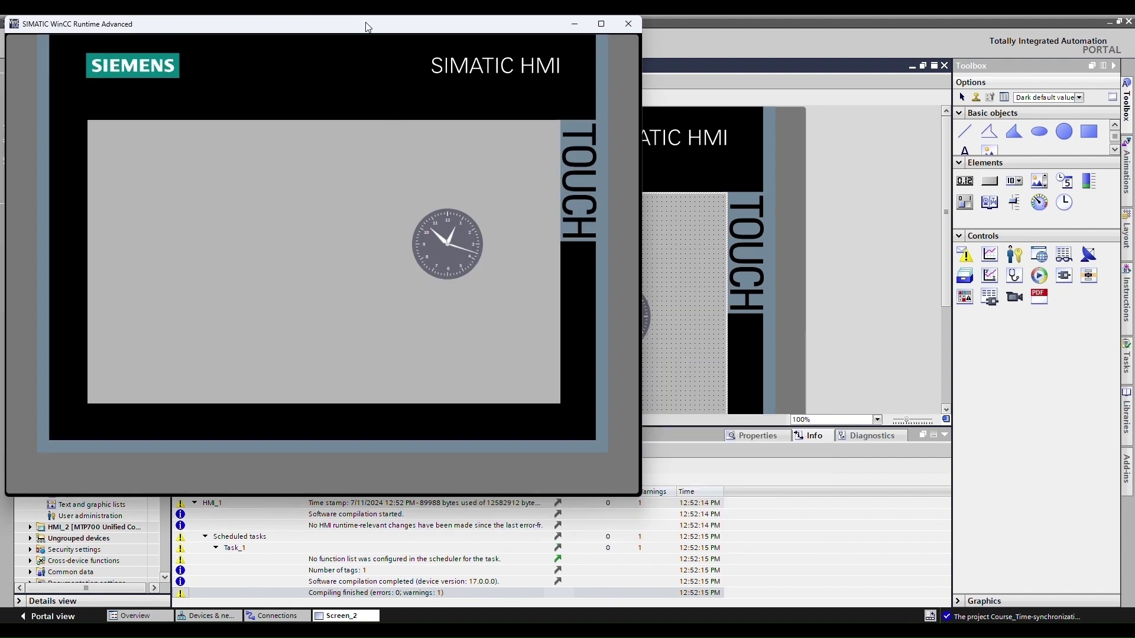
pyautogui.moveTo(368, 27); pyautogui.dragTo(471, 76)
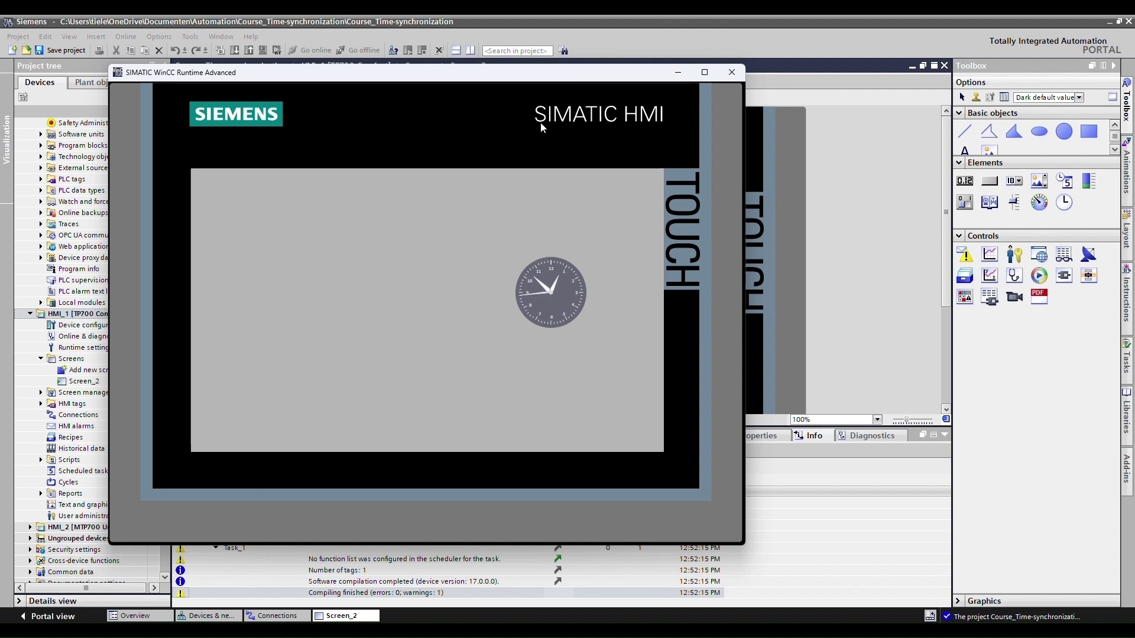
pyautogui.click(527, 38)
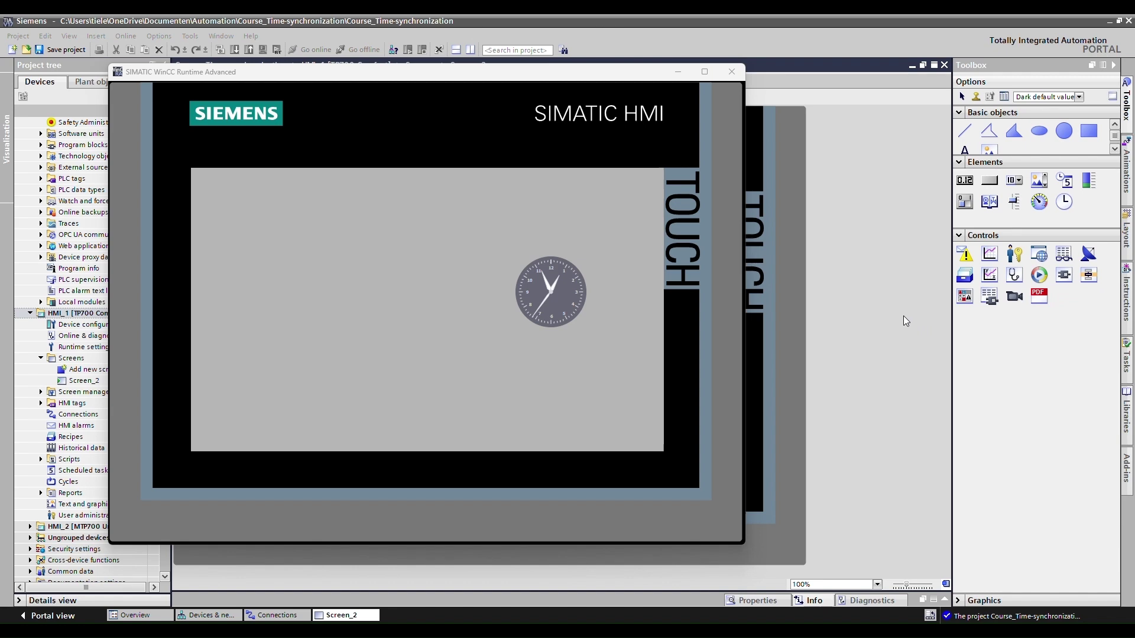
pyautogui.click(678, 72)
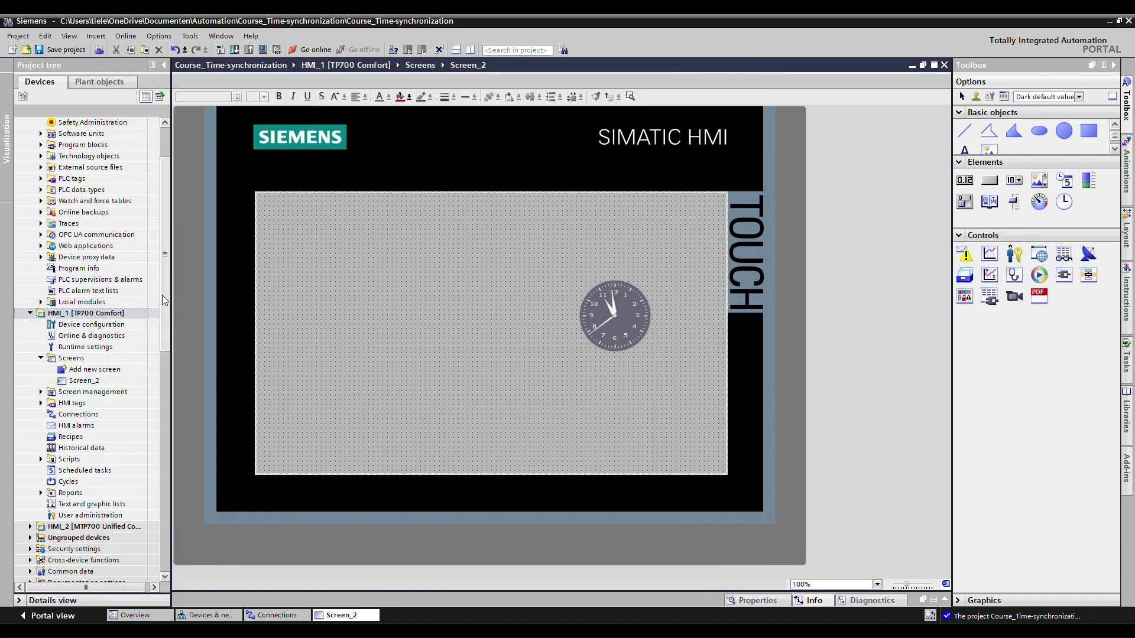
# - Open HMI_1's Connections editor and confirm its HMI time synchronization mode is Slave
pyautogui.scroll(2, 168, 299)
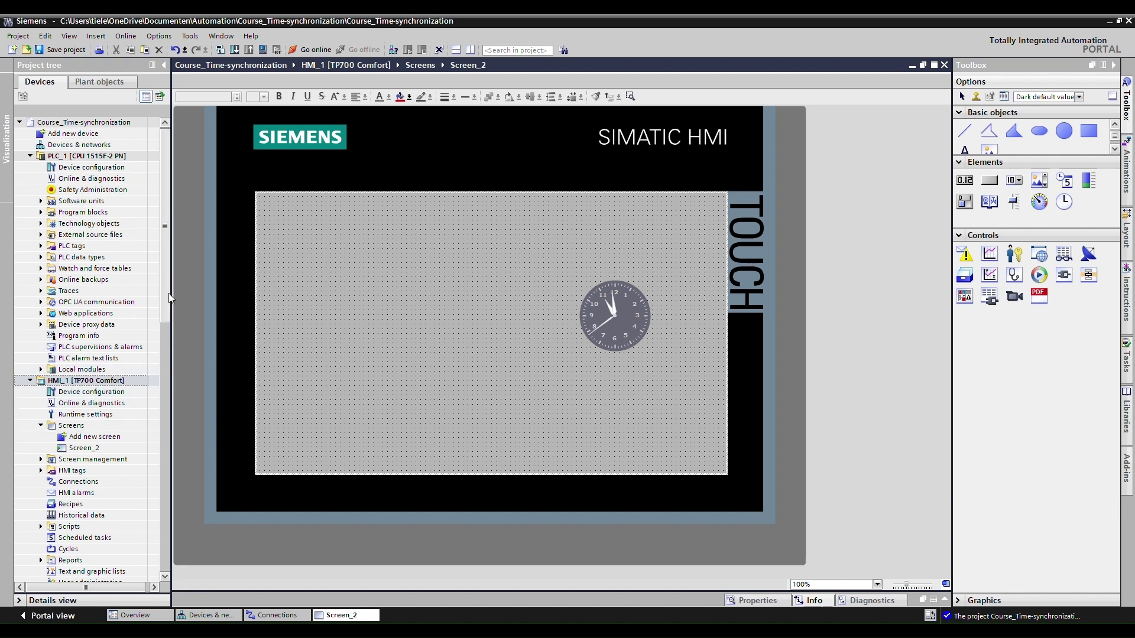
pyautogui.scroll(-1, 170, 319)
pyautogui.scroll(-2, 169, 320)
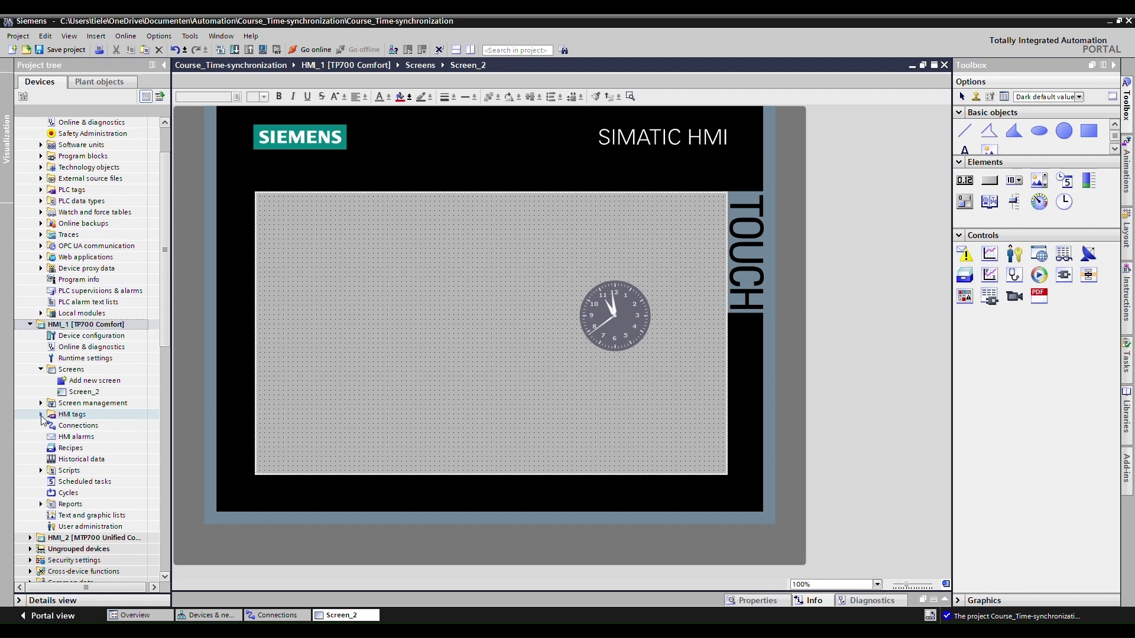
pyautogui.doubleClick(74, 426)
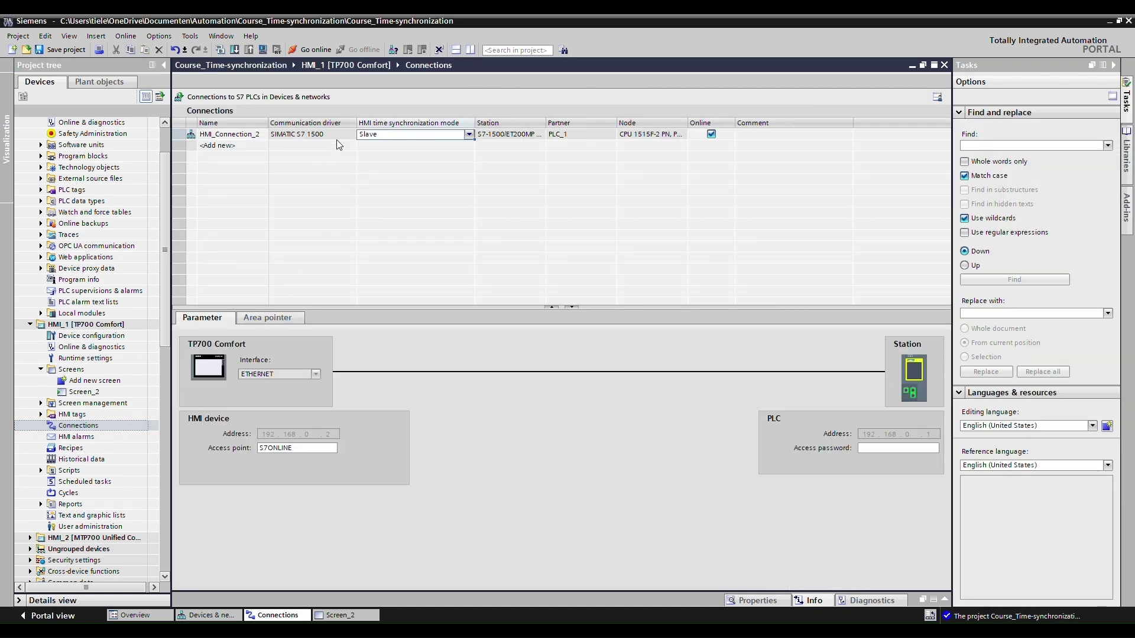
pyautogui.click(404, 134)
# - Collapse HMI_1 and expand HMI_2 in the project tree
pyautogui.scroll(-1, 44, 319)
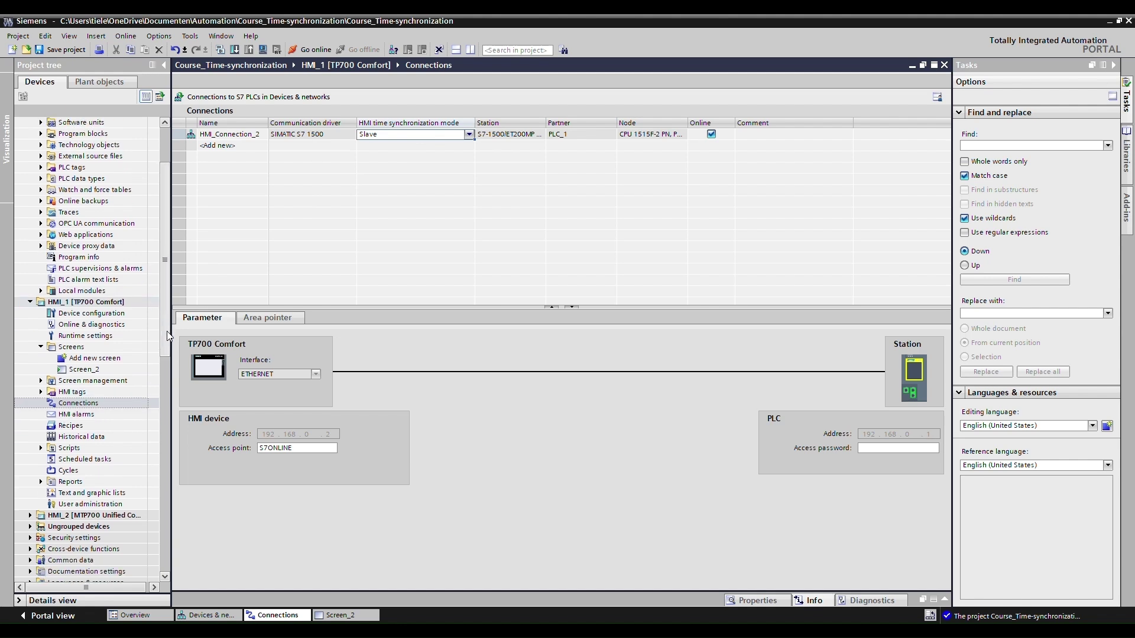
pyautogui.click(31, 303)
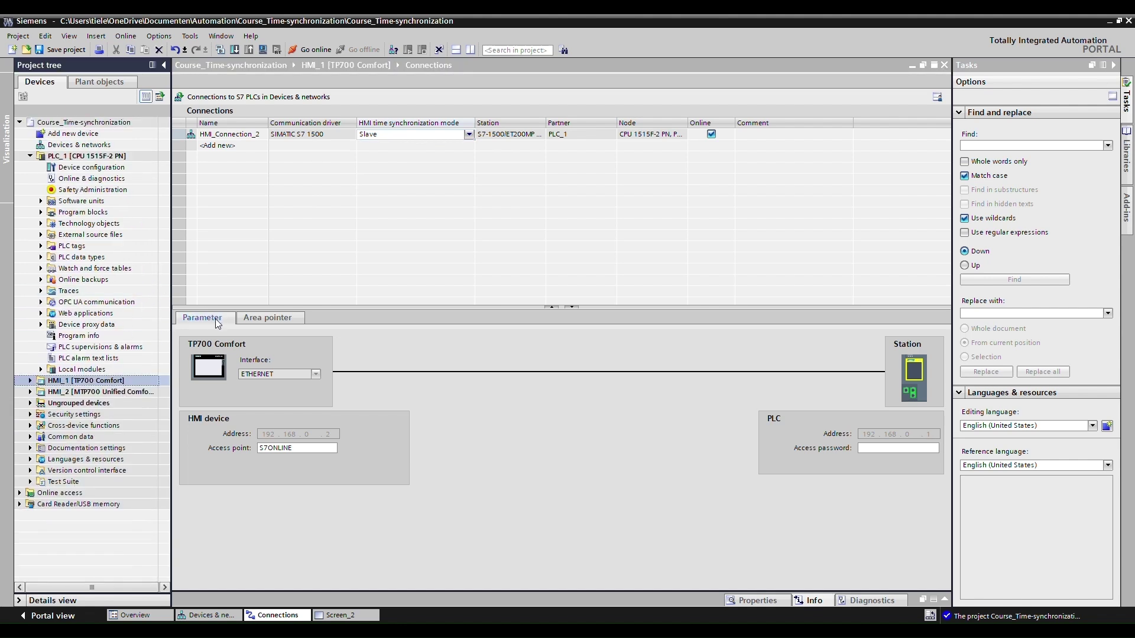
pyautogui.click(29, 392)
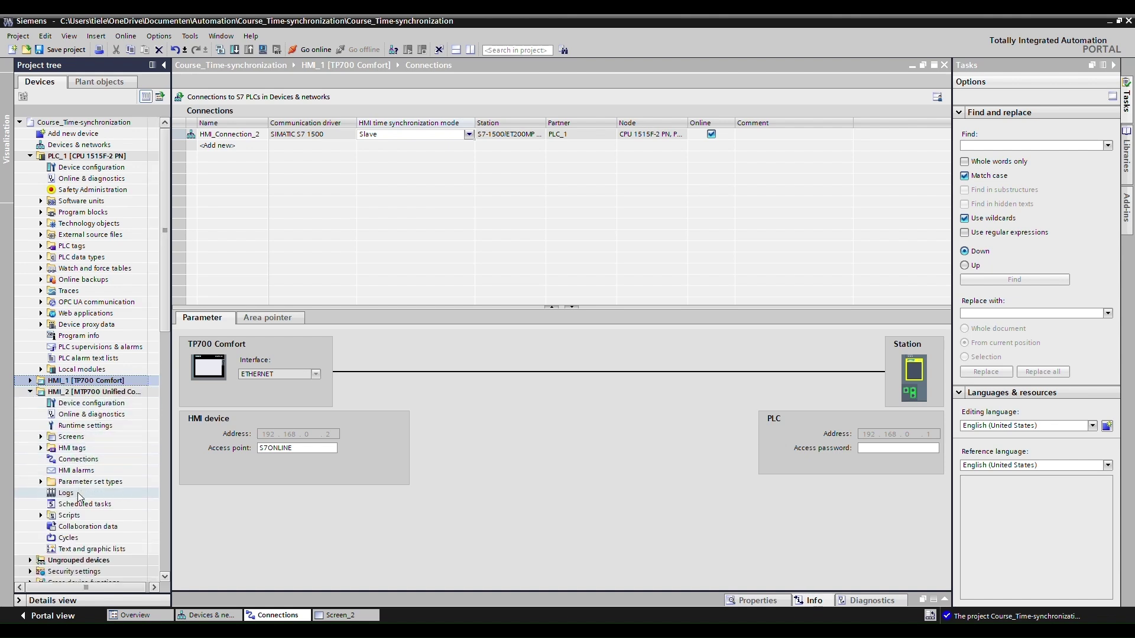
# - Check HMI_2's HMI_Connection_3 to PLC_1, then open HMI_2's MTP700 Unified Comfort device view
pyautogui.doubleClick(78, 459)
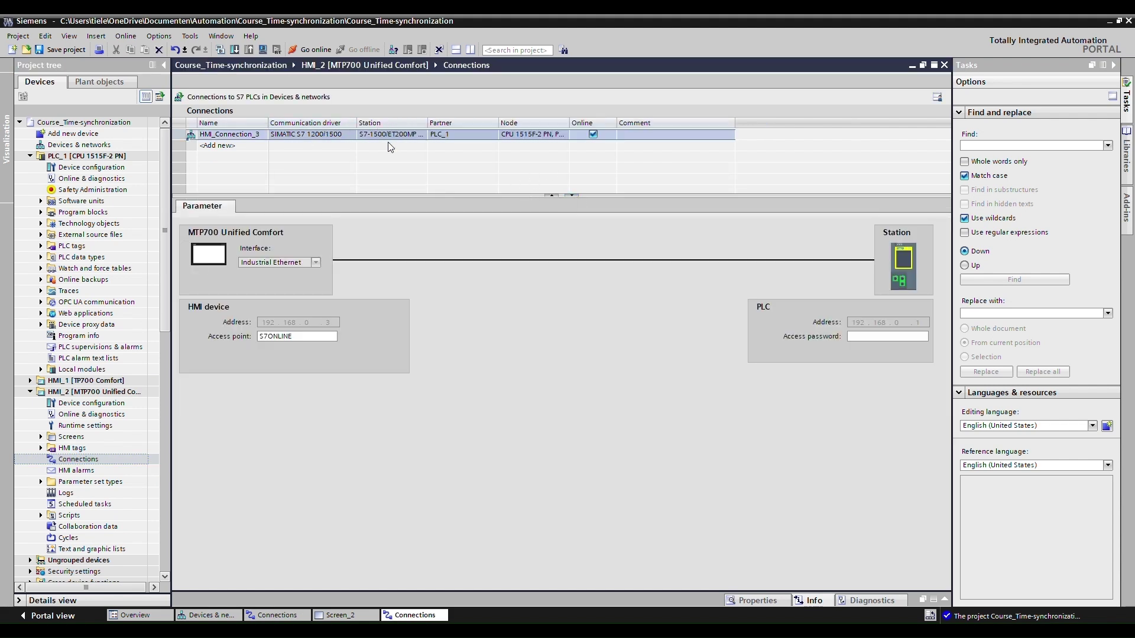
pyautogui.click(407, 148)
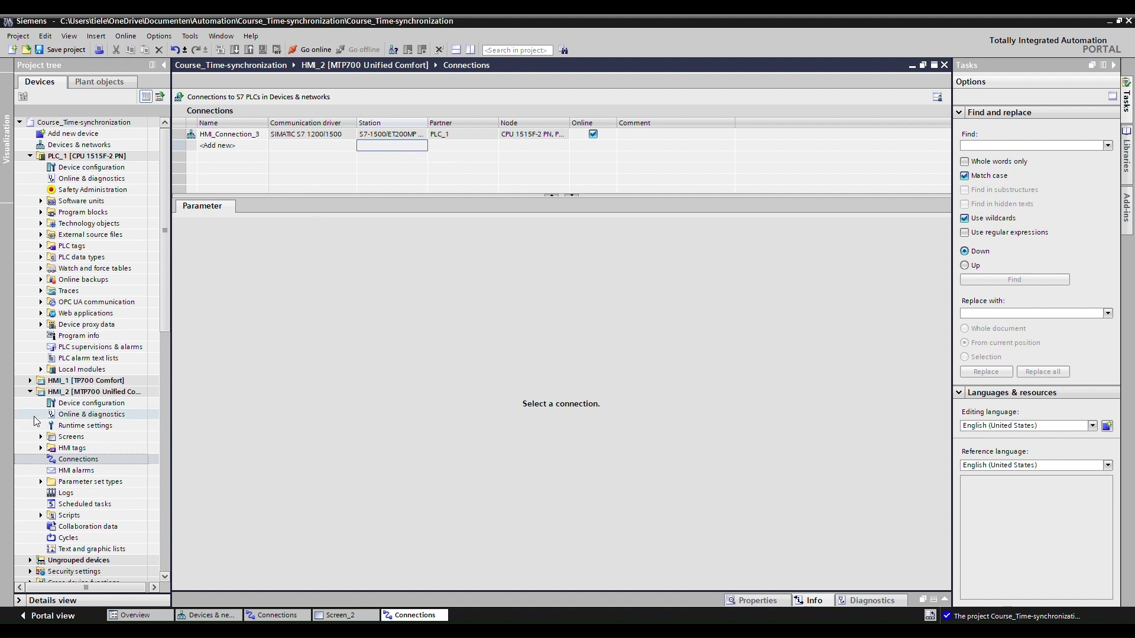
pyautogui.doubleClick(86, 404)
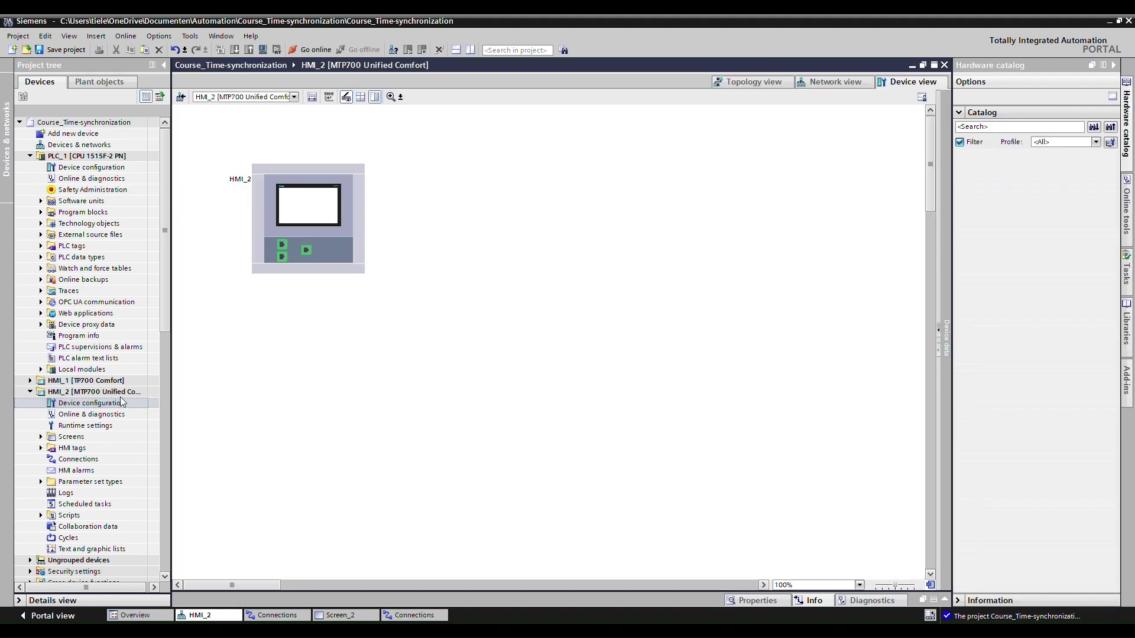
# - Show HMI_2's PROFINET [X1] time-of-day settings: NTP enabled, server 192.168.0.1, interval 10
pyautogui.click(346, 243)
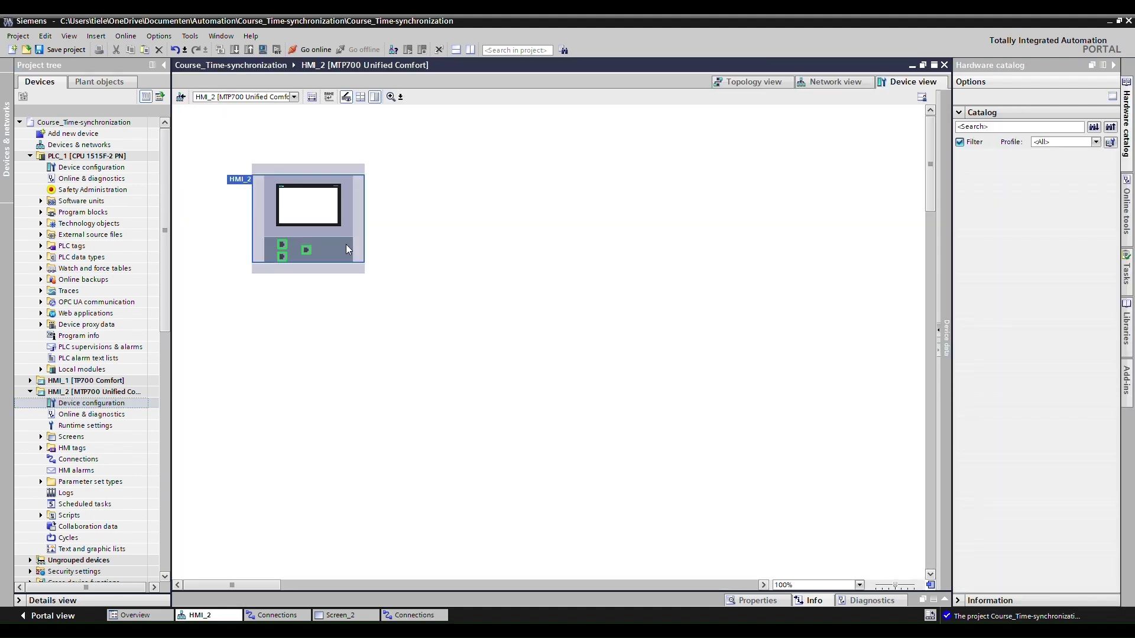
pyautogui.click(756, 600)
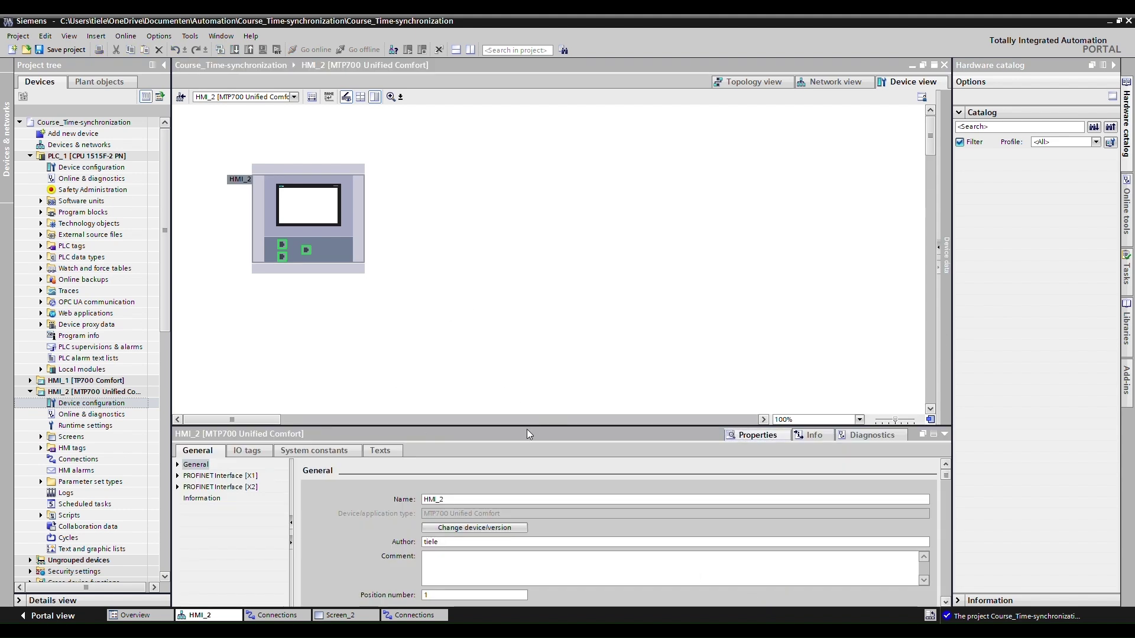
pyautogui.moveTo(524, 430); pyautogui.dragTo(519, 338)
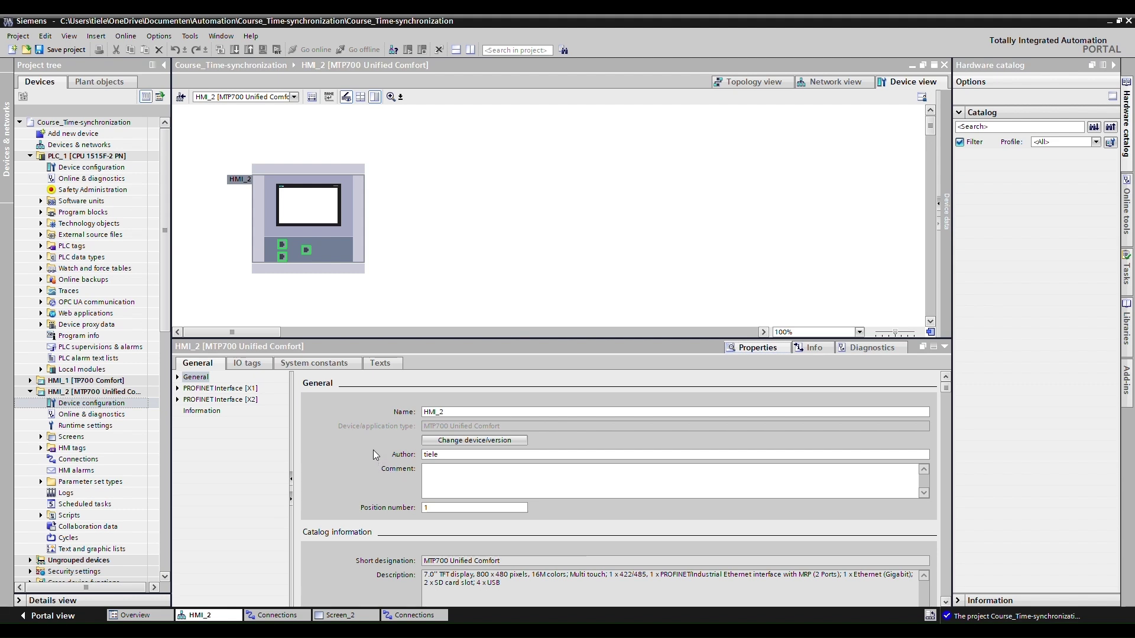
pyautogui.click(179, 378)
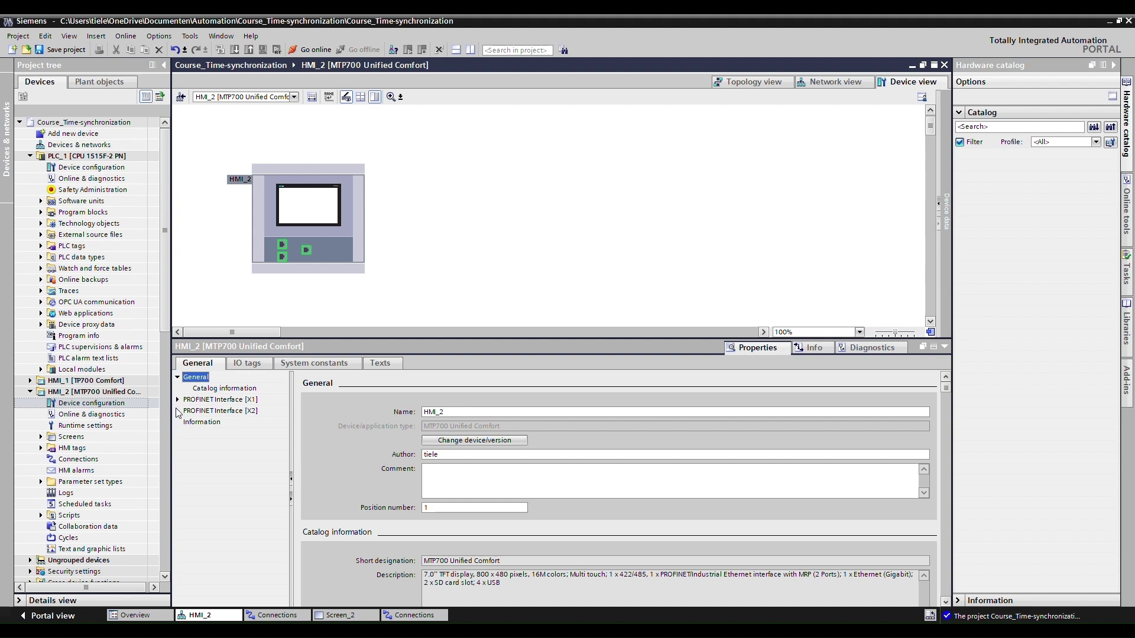
pyautogui.click(449, 272)
pyautogui.click(332, 239)
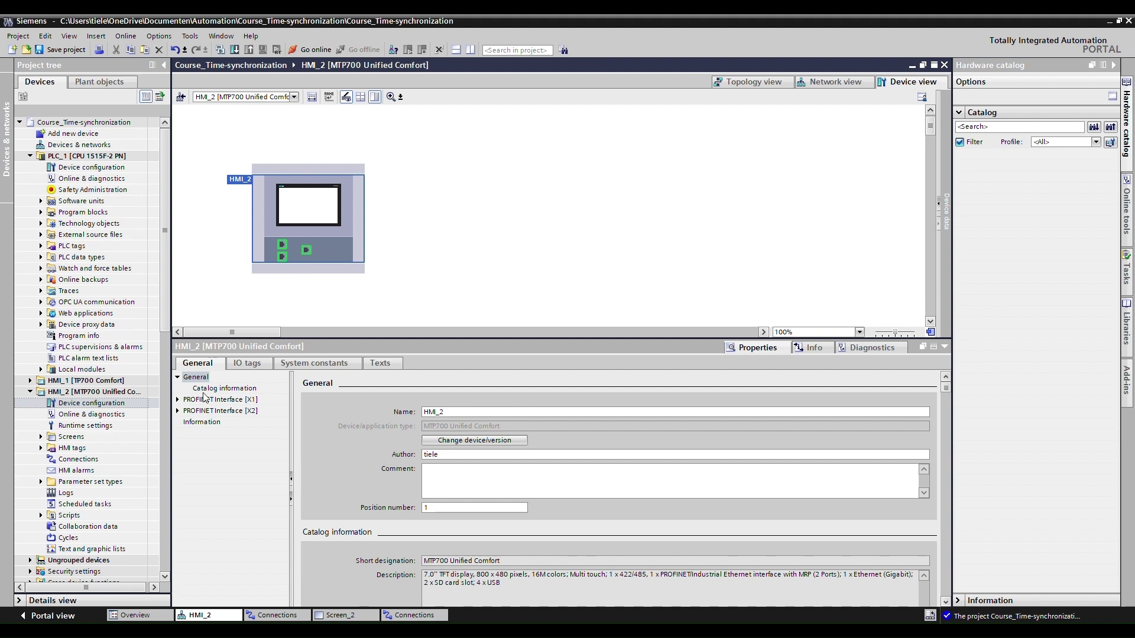
pyautogui.click(177, 400)
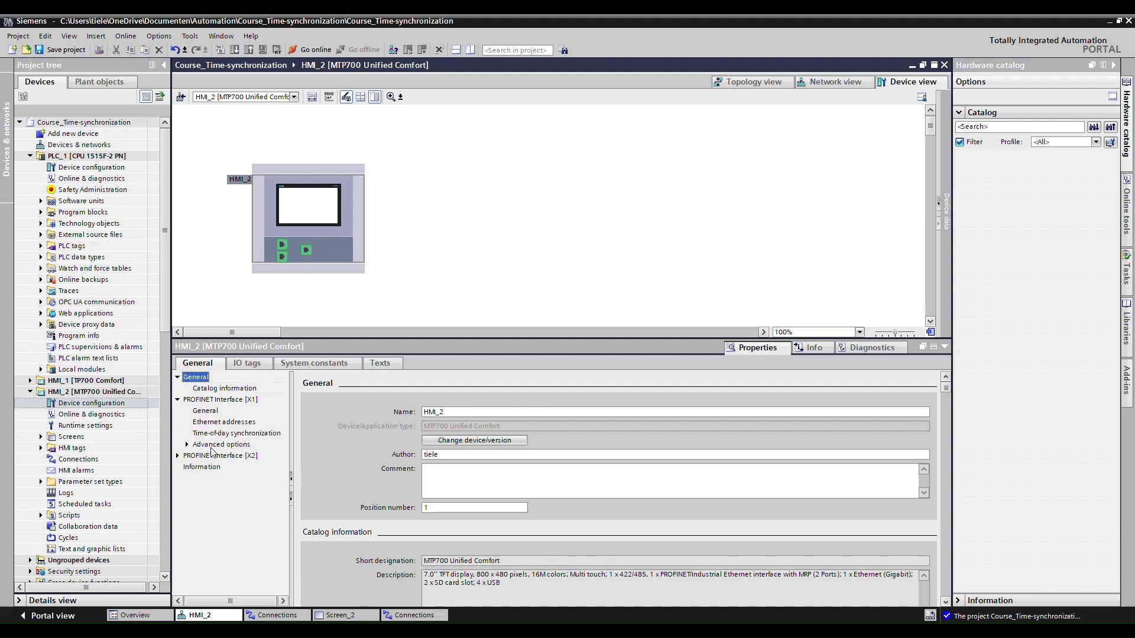
pyautogui.click(283, 255)
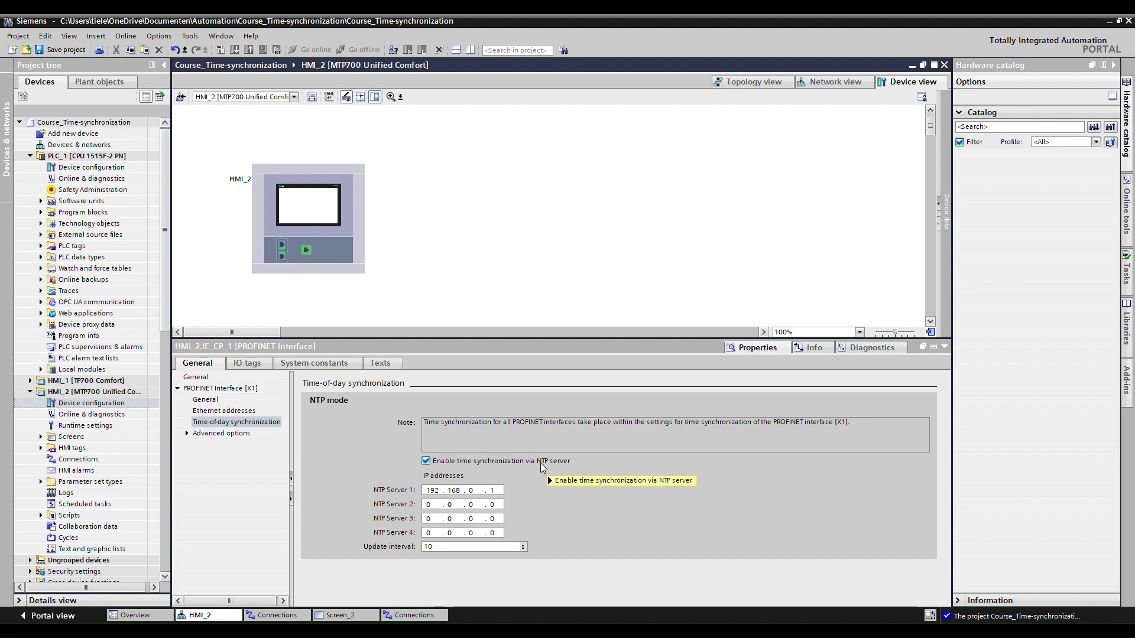
pyautogui.moveTo(540, 463)
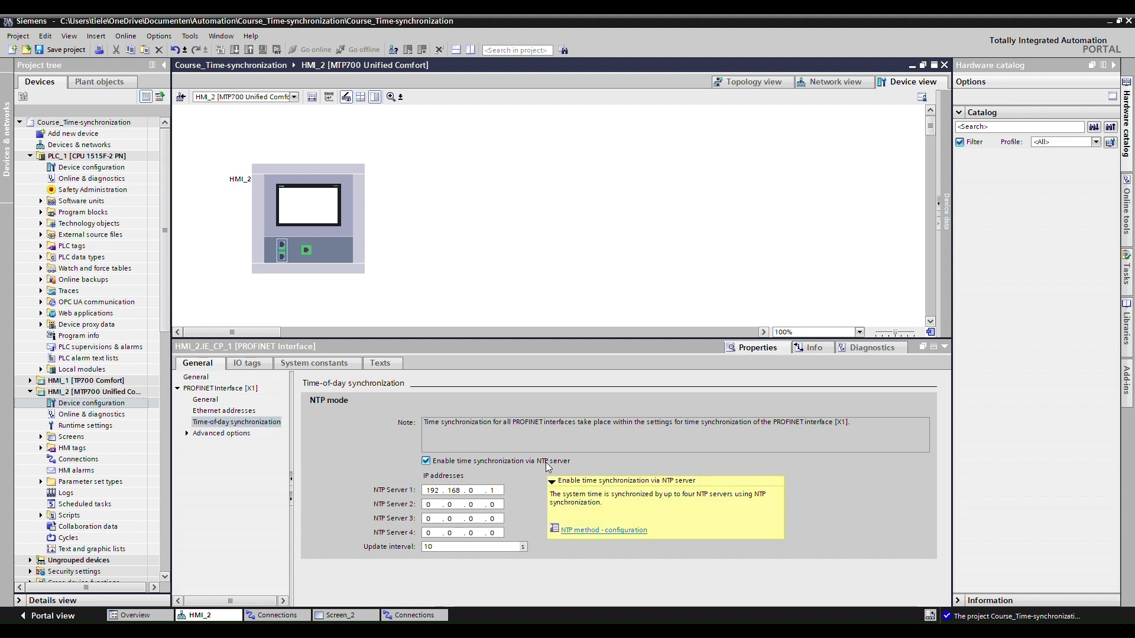
pyautogui.click(491, 490)
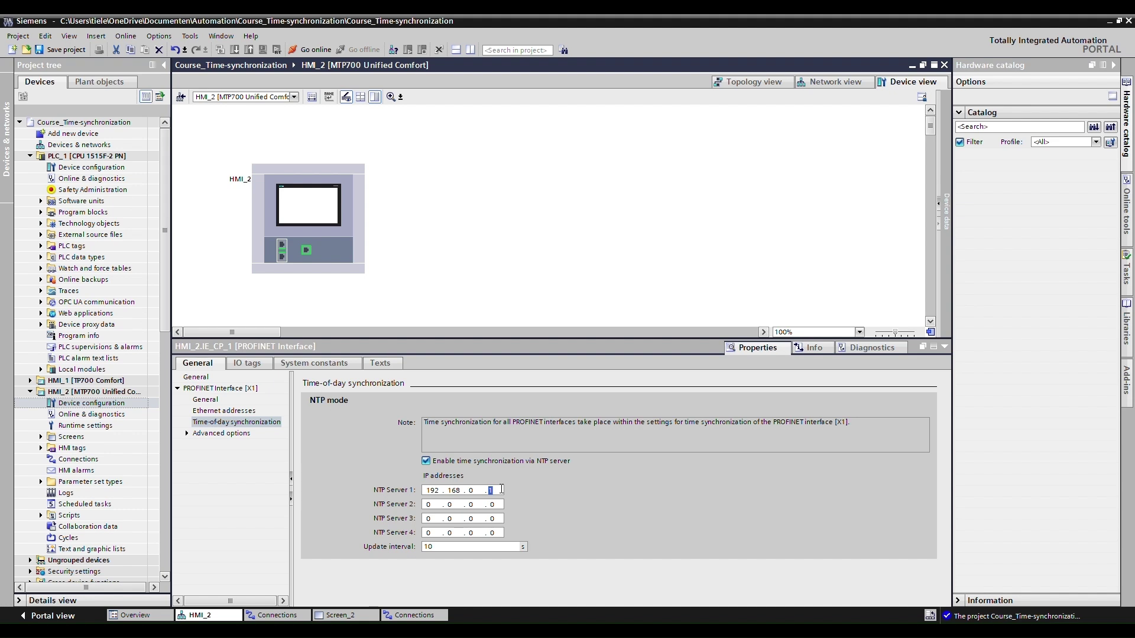
pyautogui.click(450, 548)
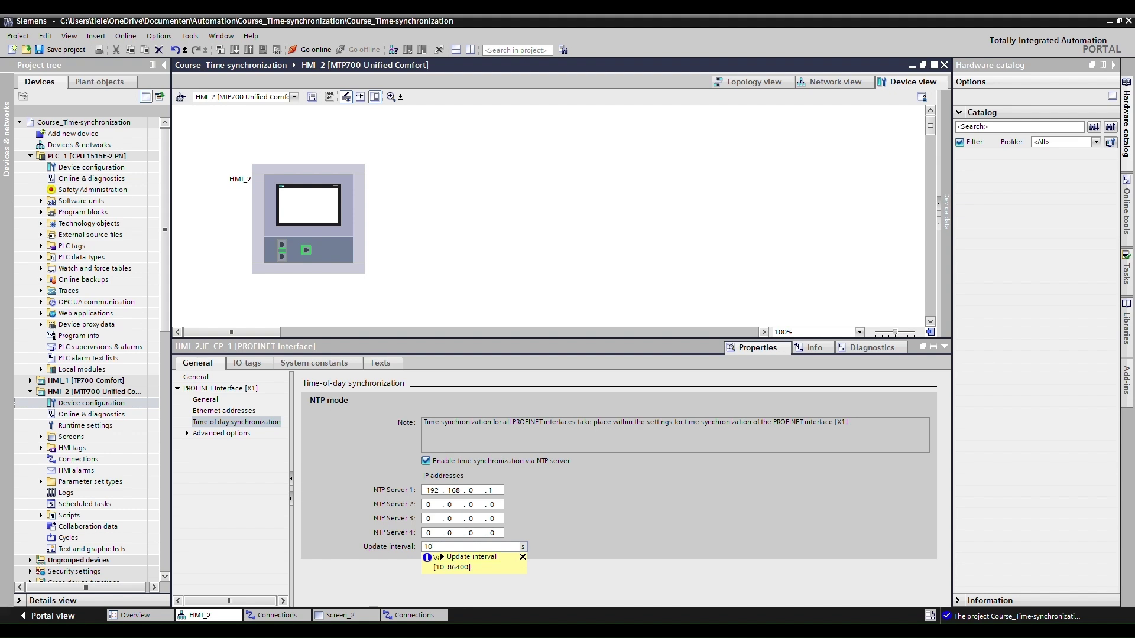
pyautogui.moveTo(439, 546)
pyautogui.click(506, 28)
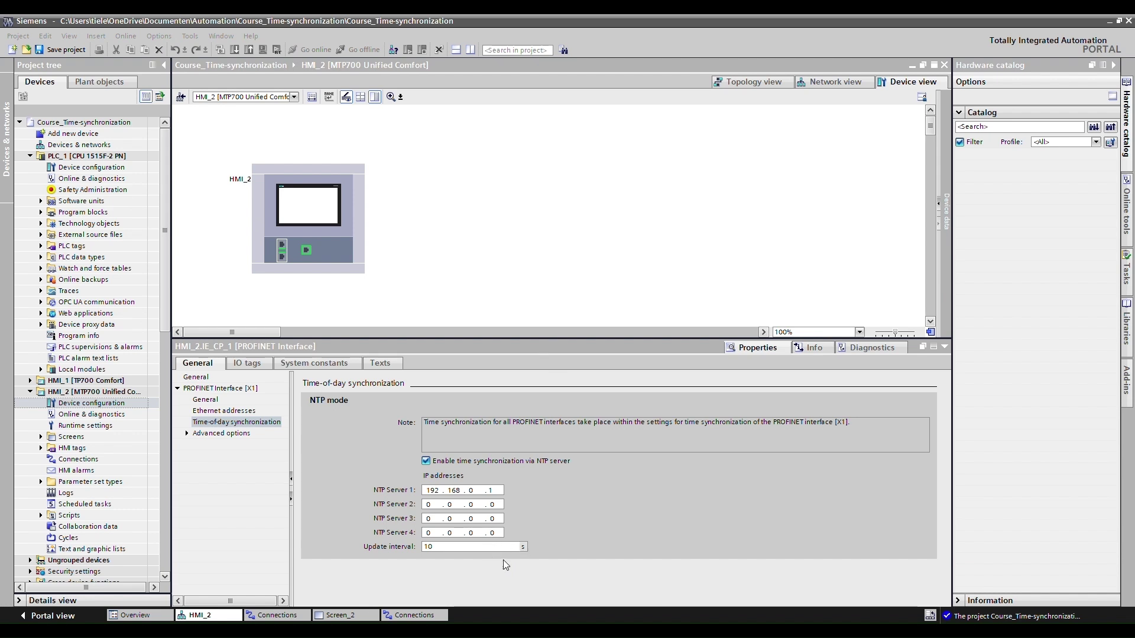
pyautogui.click(522, 549)
pyautogui.click(490, 546)
pyautogui.click(490, 490)
pyautogui.press('BackSpace')
pyautogui.write('1')
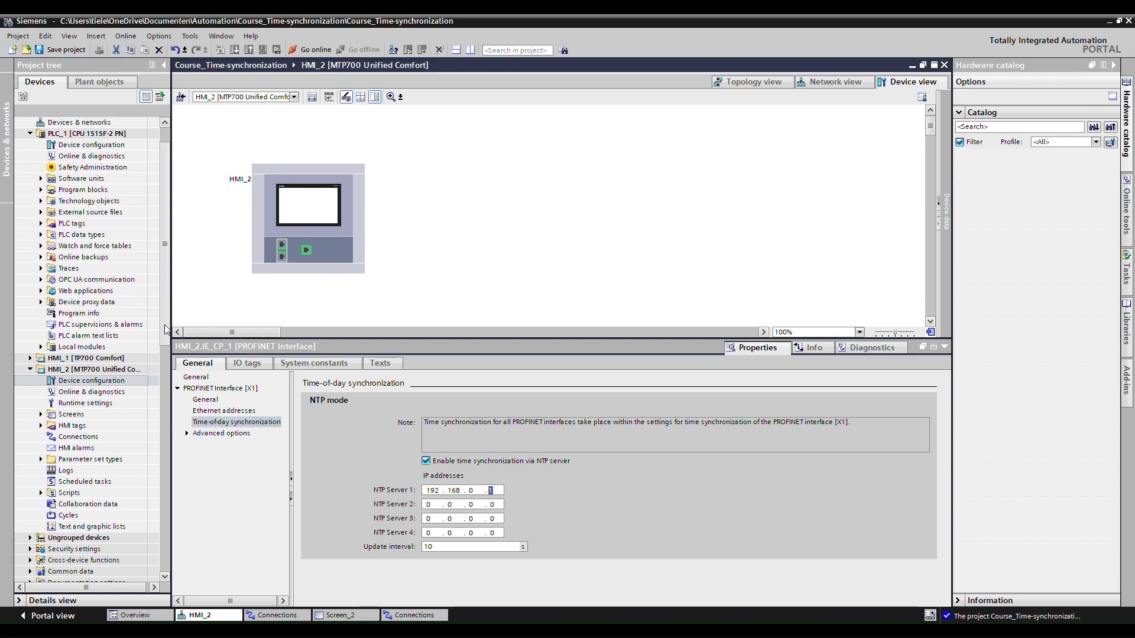
pyautogui.scroll(1, 166, 329)
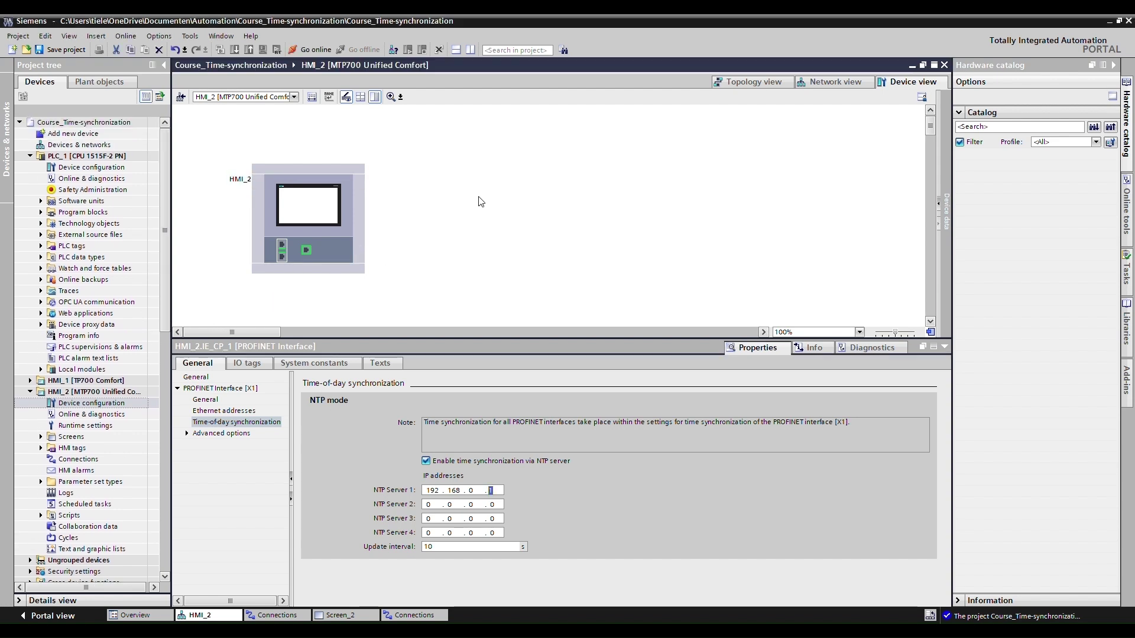